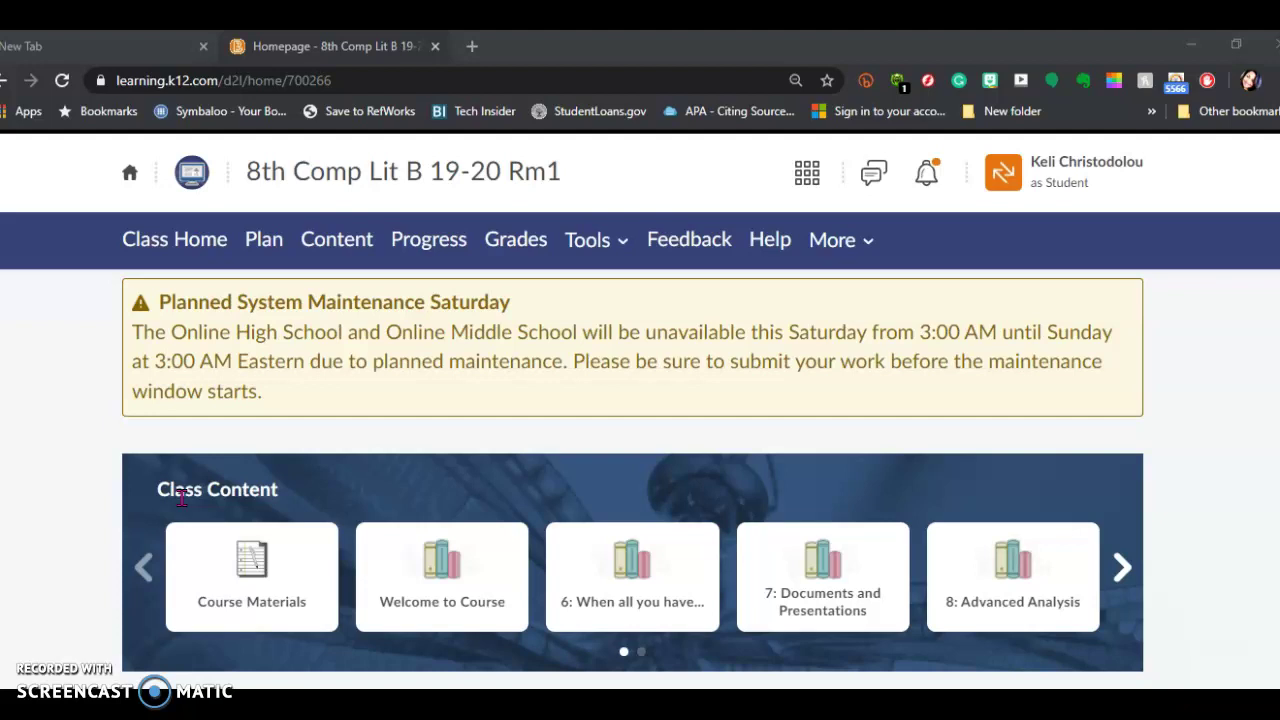
Step: Launch the unit 6 module card from Class Content to see its 66.67% topic progress
scroll(483, 434, down, 2)
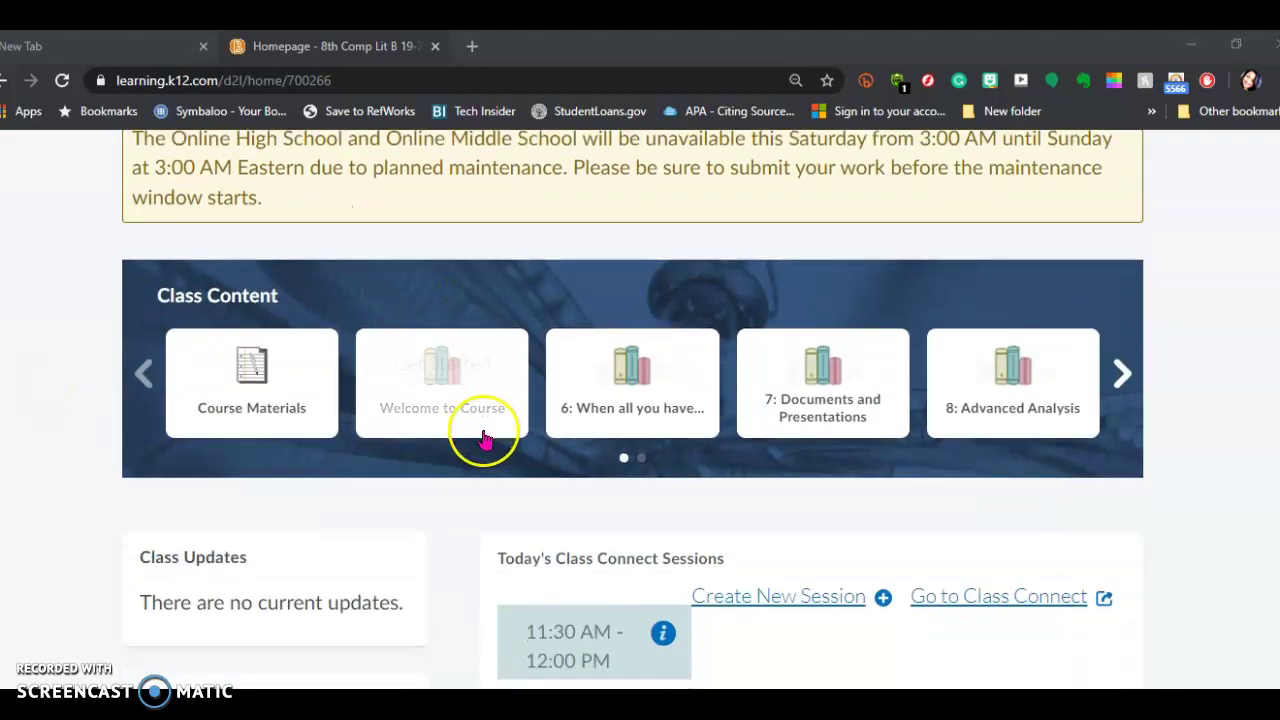
scroll(485, 438, down, 1)
scroll(486, 440, up, 1)
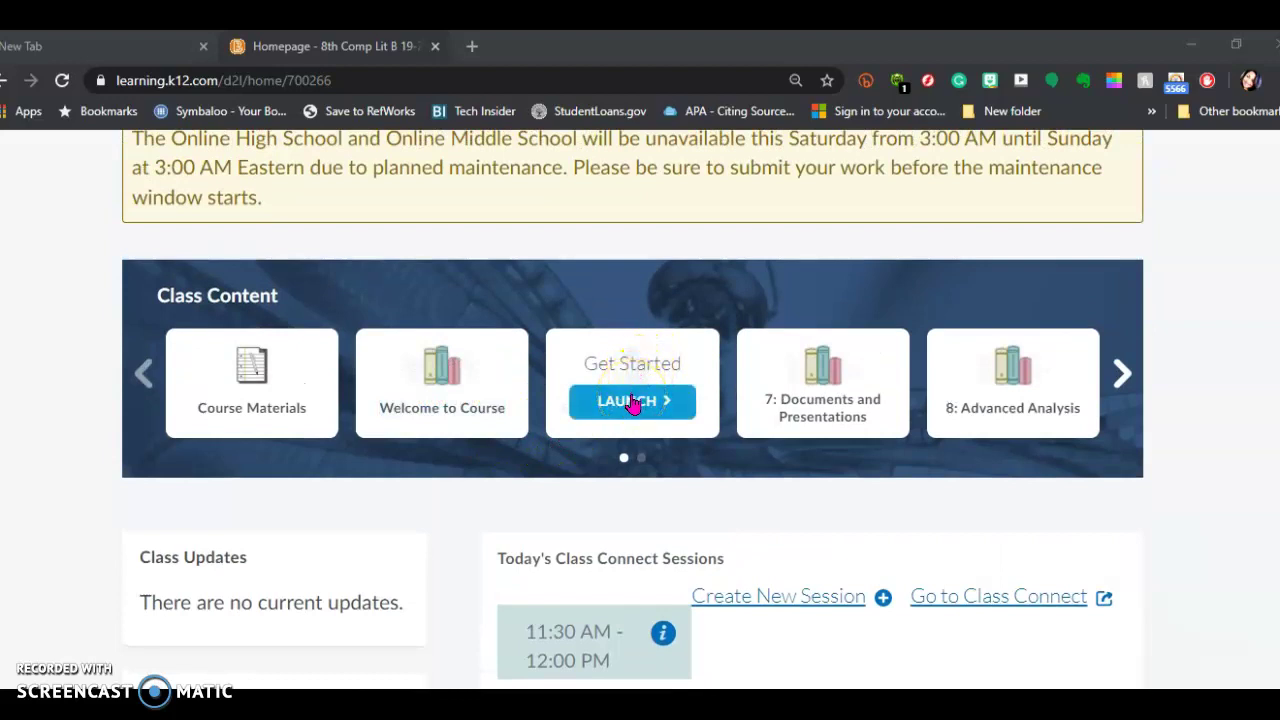
click(632, 402)
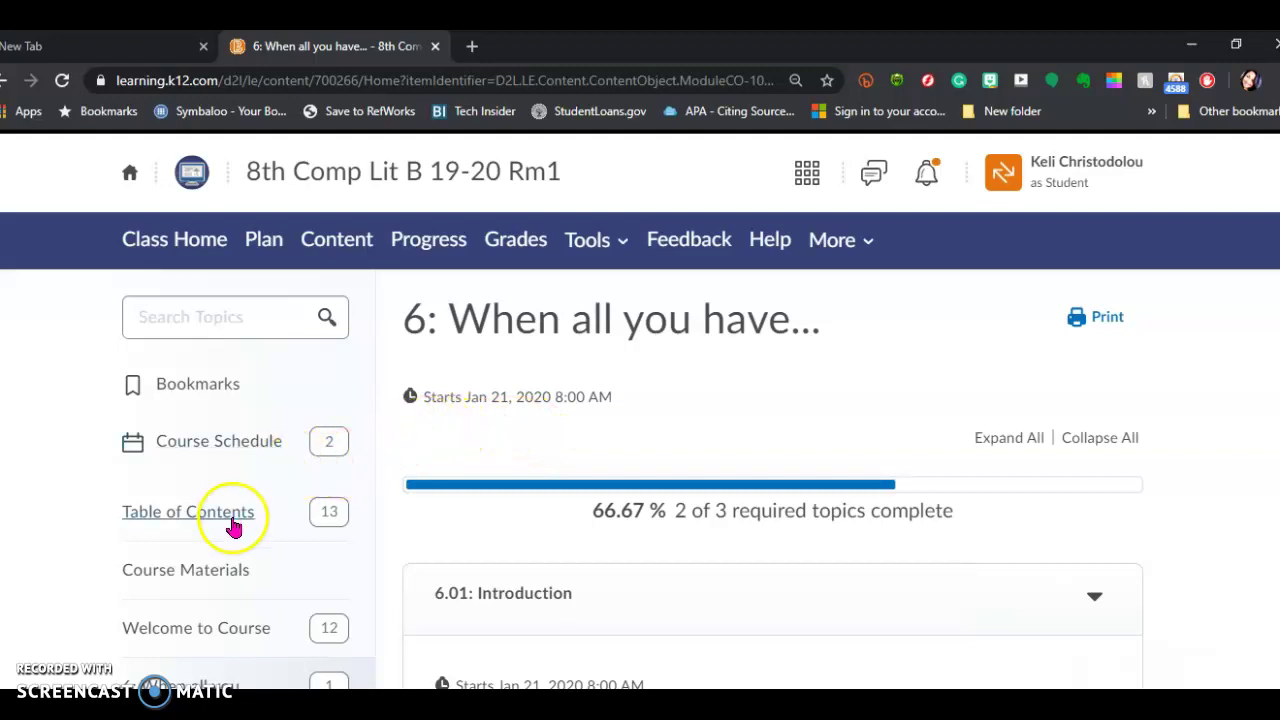
Step: Open the 6.05: More Charts lesson from the module's sidebar
scroll(283, 528, down, 1)
scroll(283, 528, down, 2)
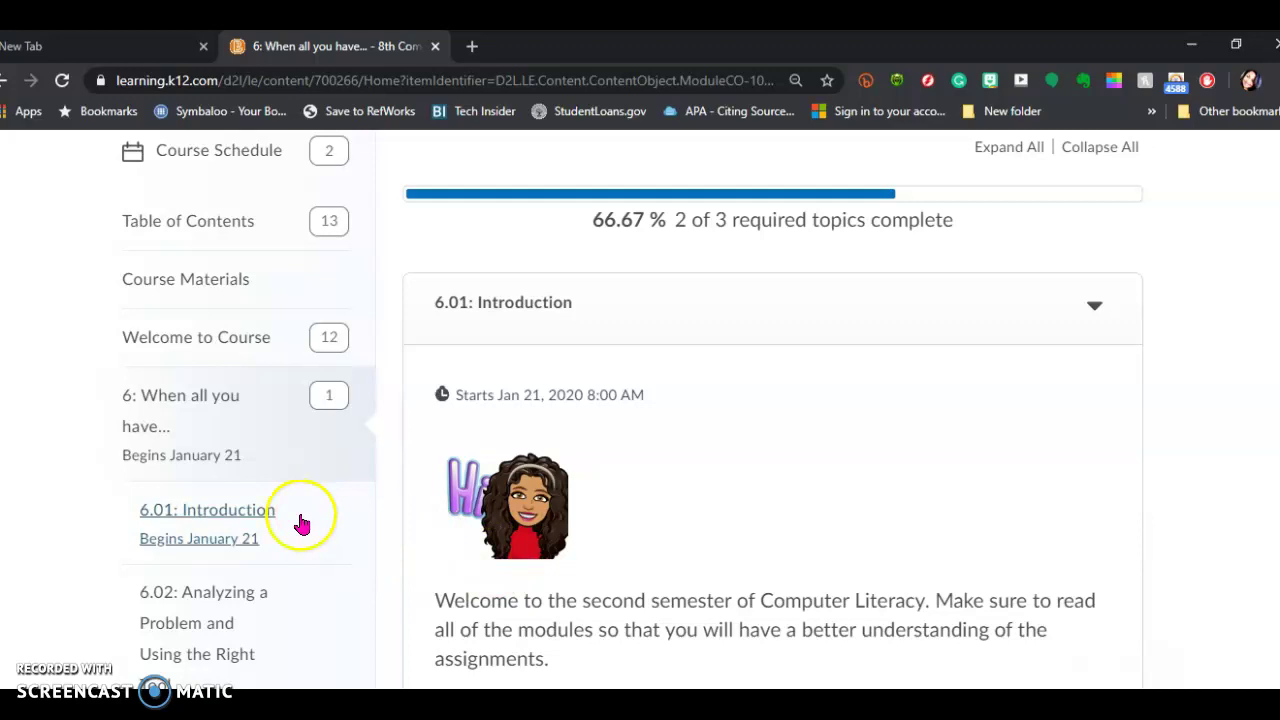
scroll(429, 571, down, 2)
scroll(266, 446, down, 3)
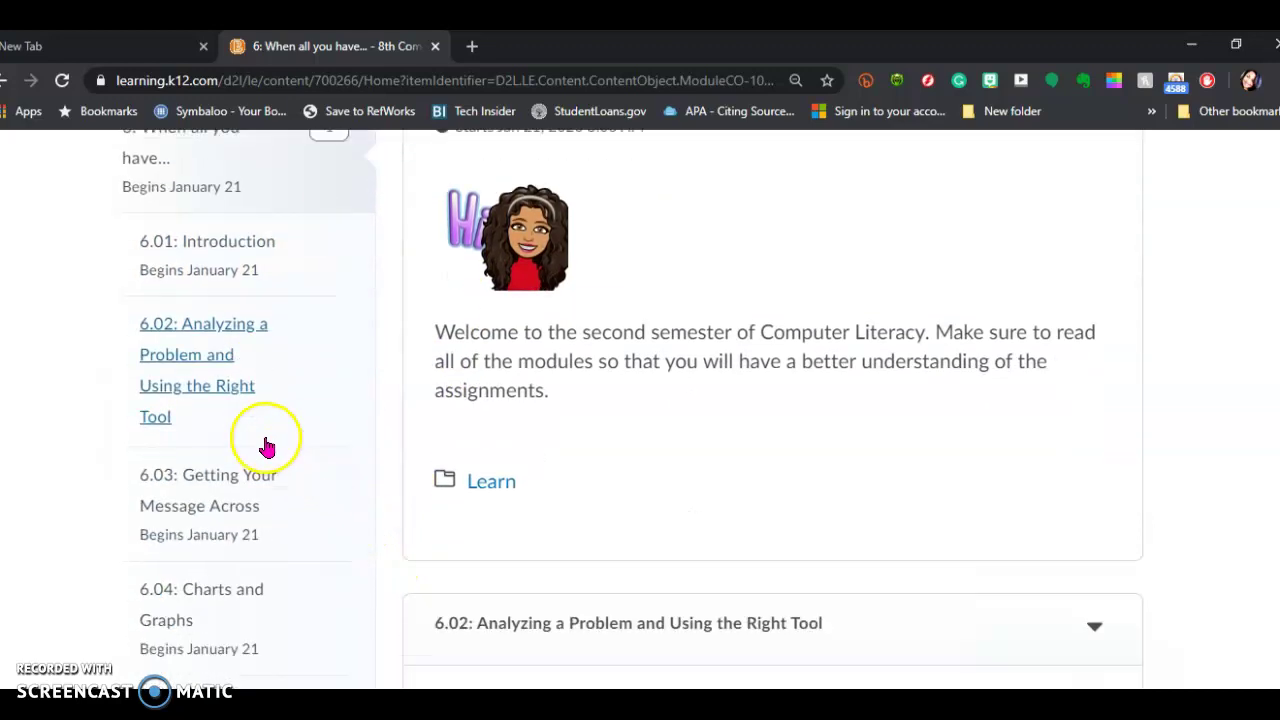
scroll(266, 446, down, 1)
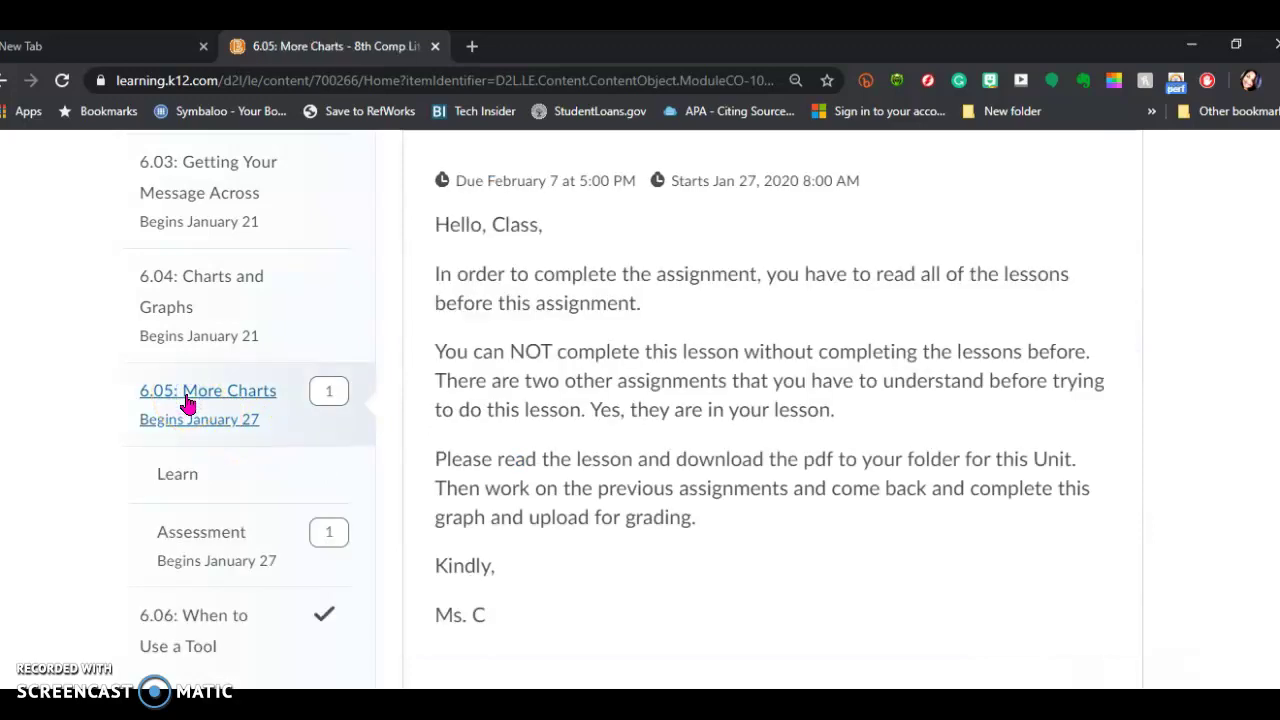
click(467, 452)
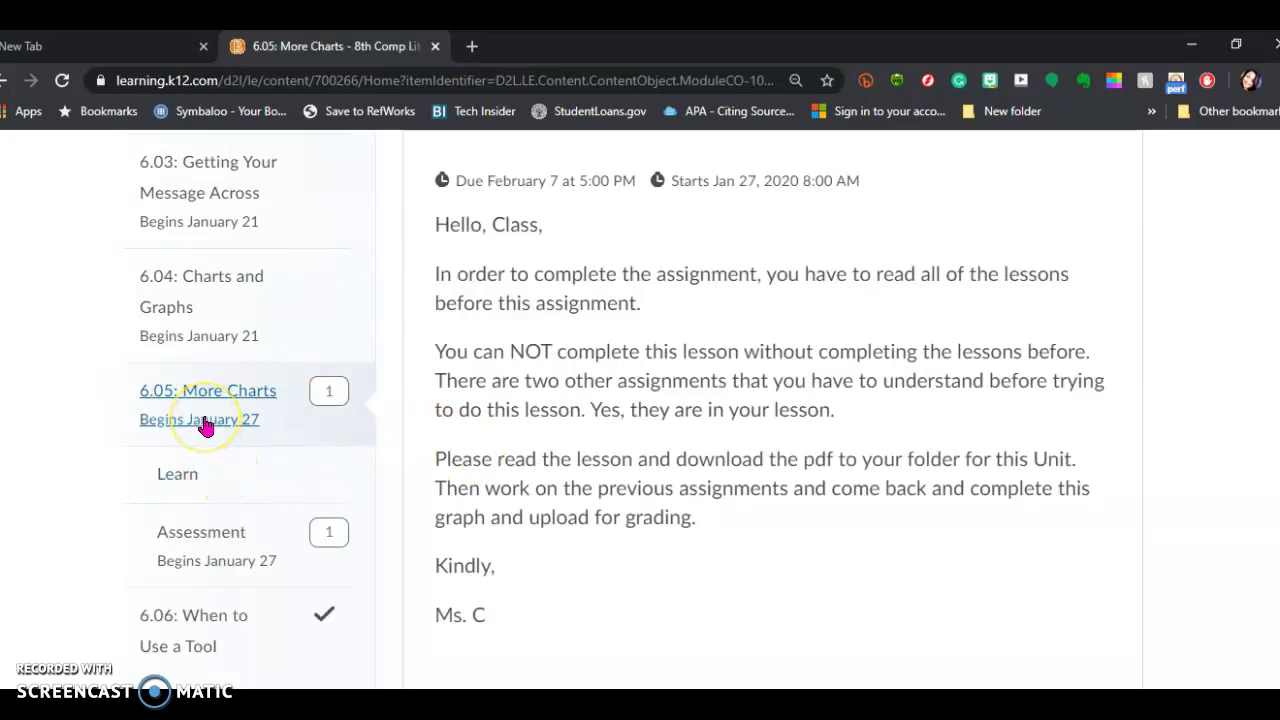
Step: Bring the TGA-6.05 Graded Assignment, due February 7, into view in the lesson text
scroll(204, 427, down, 1)
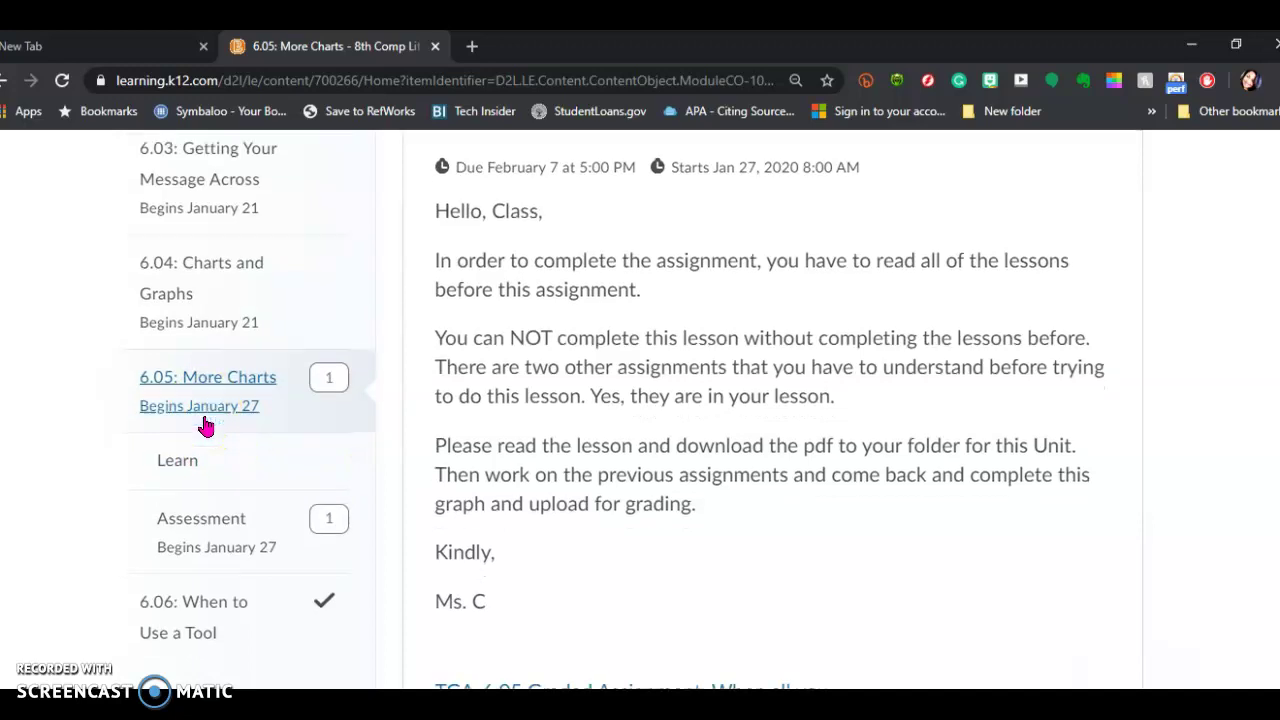
click(215, 454)
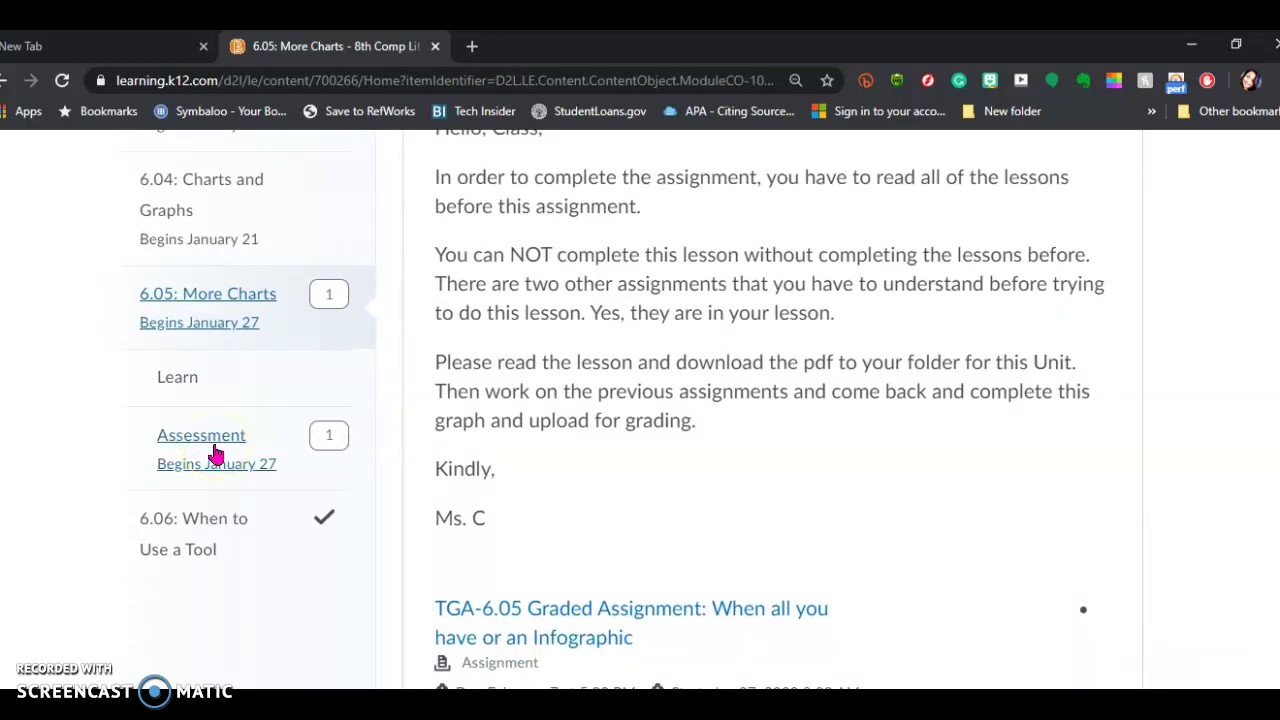
click(215, 454)
click(210, 298)
scroll(771, 471, up, 3)
scroll(771, 471, down, 2)
scroll(771, 471, down, 2)
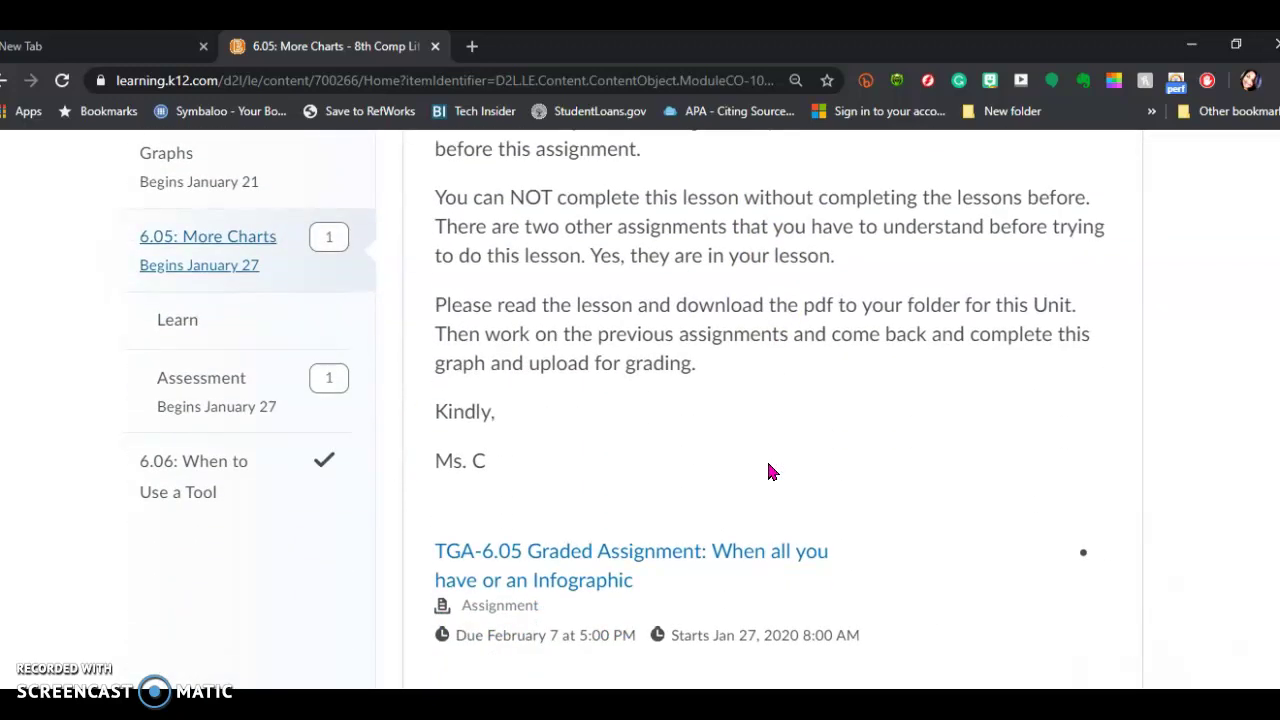
Step: Open the TGA-6.05 assignment and select the Other Option for Assignment digital material
click(608, 566)
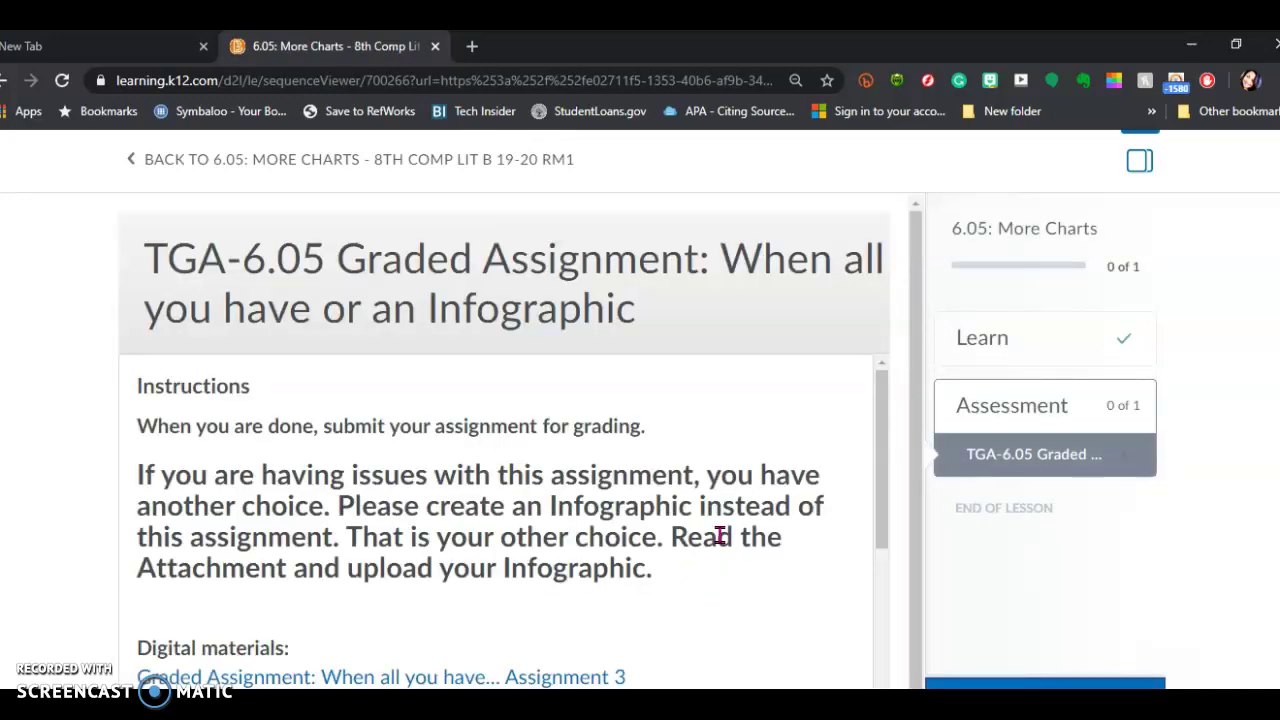
click(740, 565)
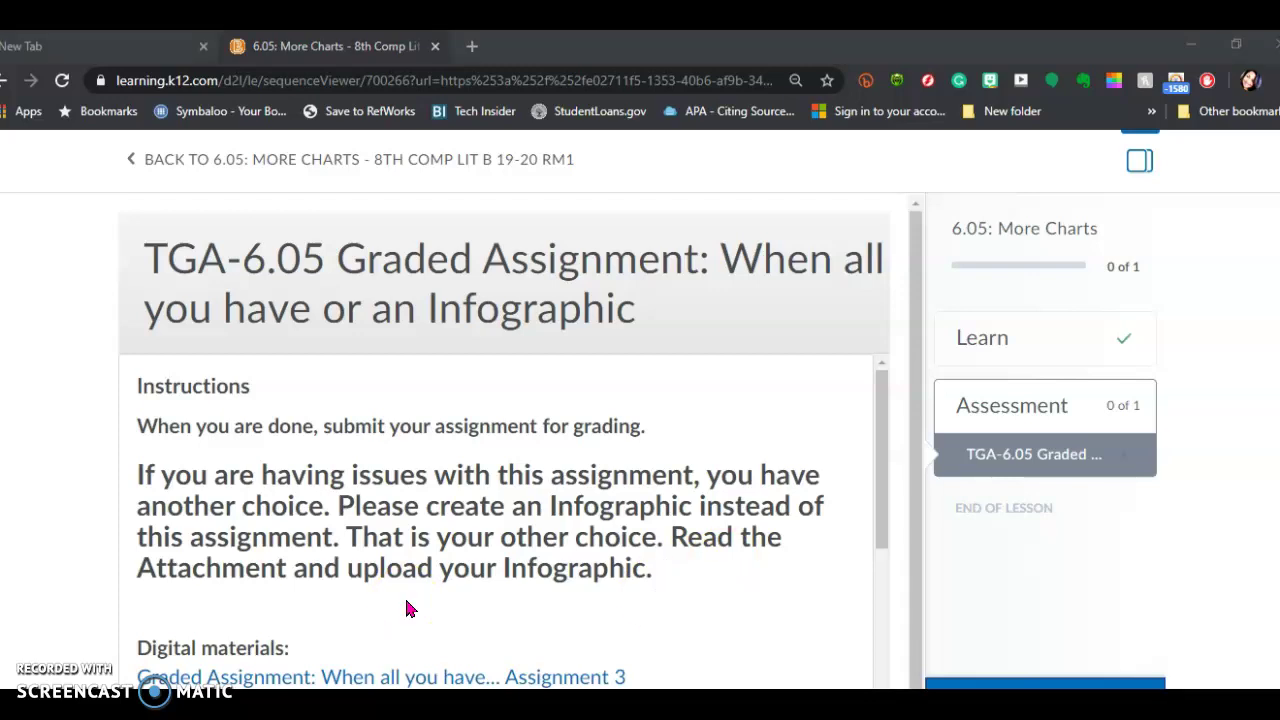
scroll(407, 606, down, 1)
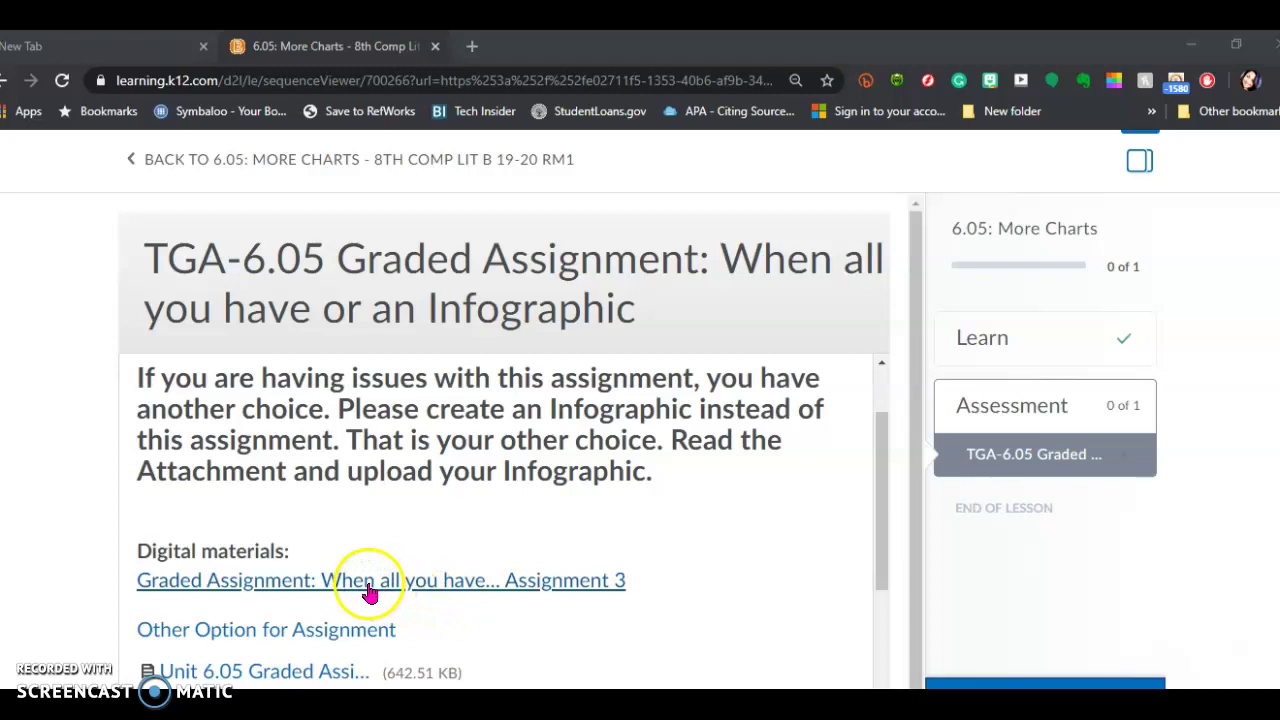
click(342, 636)
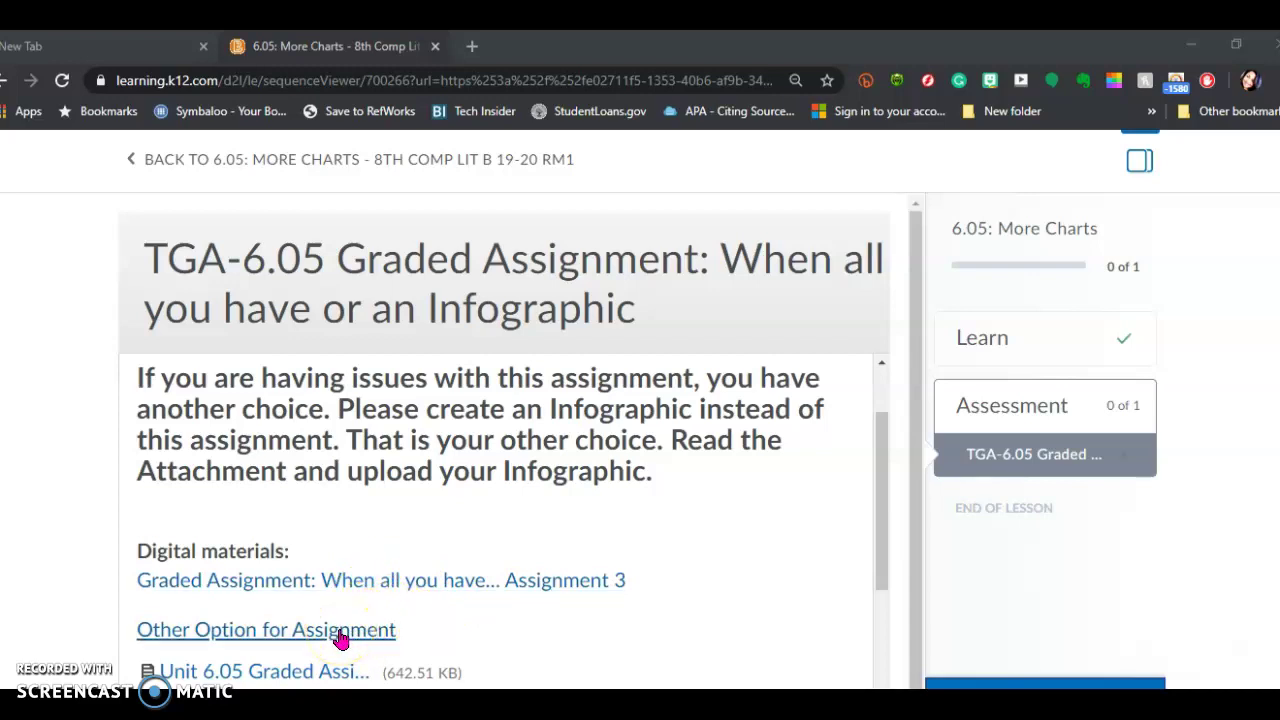
click(340, 636)
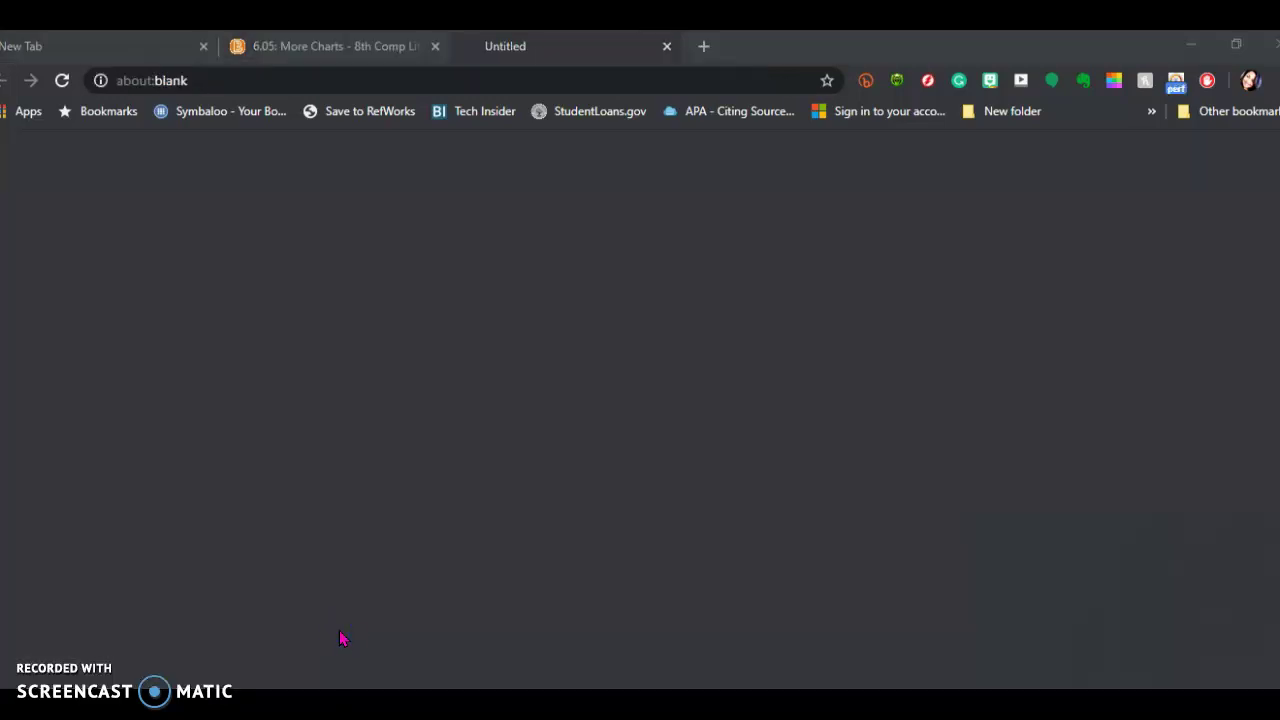
Step: Save the Unit 6.05 Graded Assignment Other Option file to Downloads and open it in Word
click(503, 617)
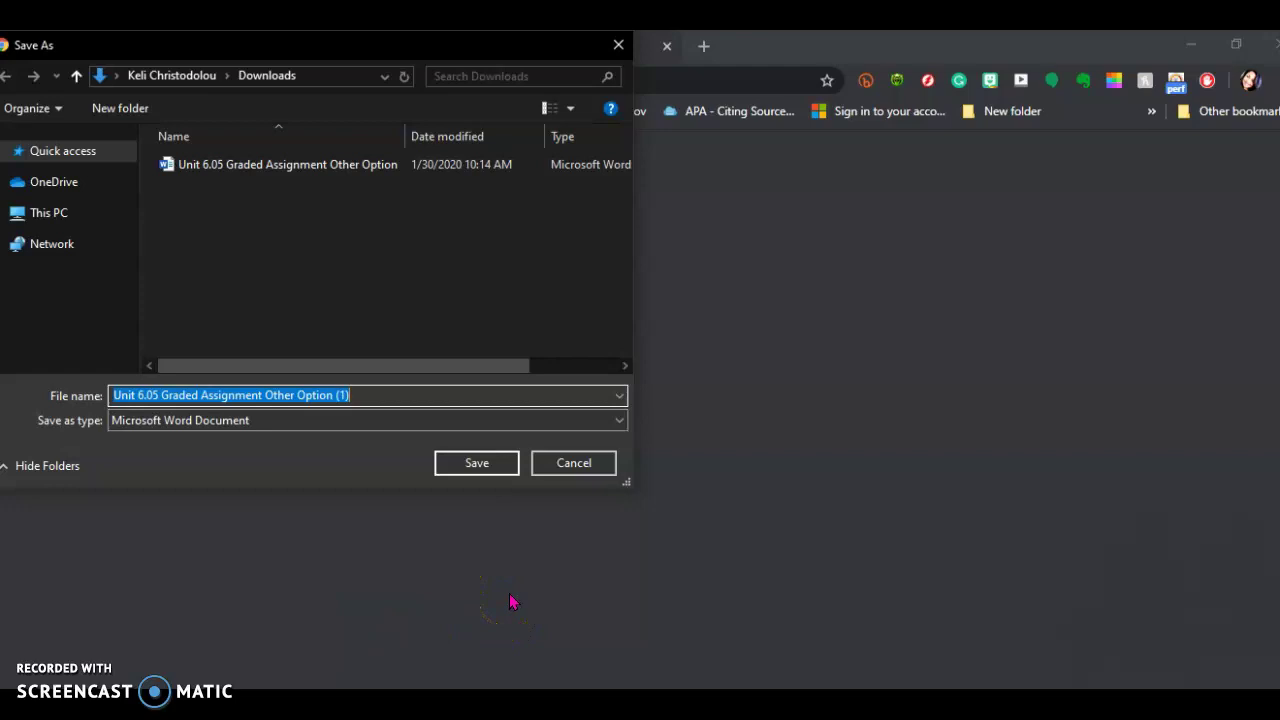
click(482, 470)
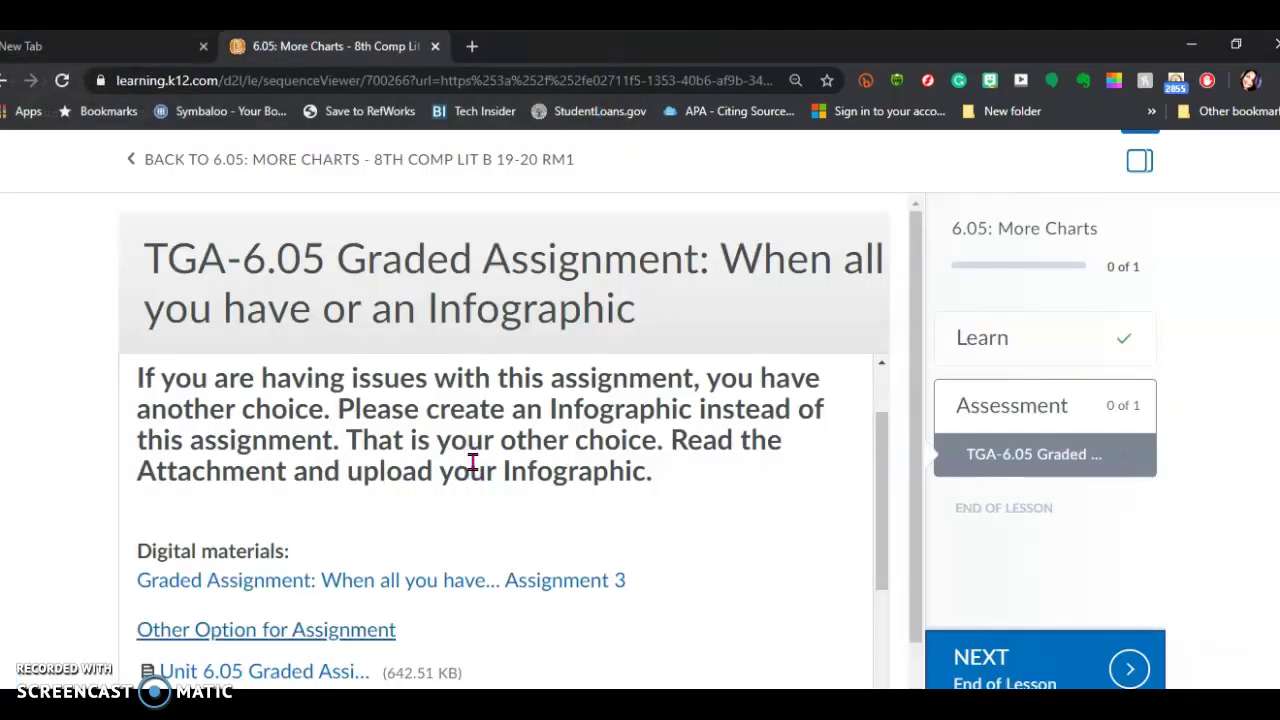
click(371, 614)
click(170, 688)
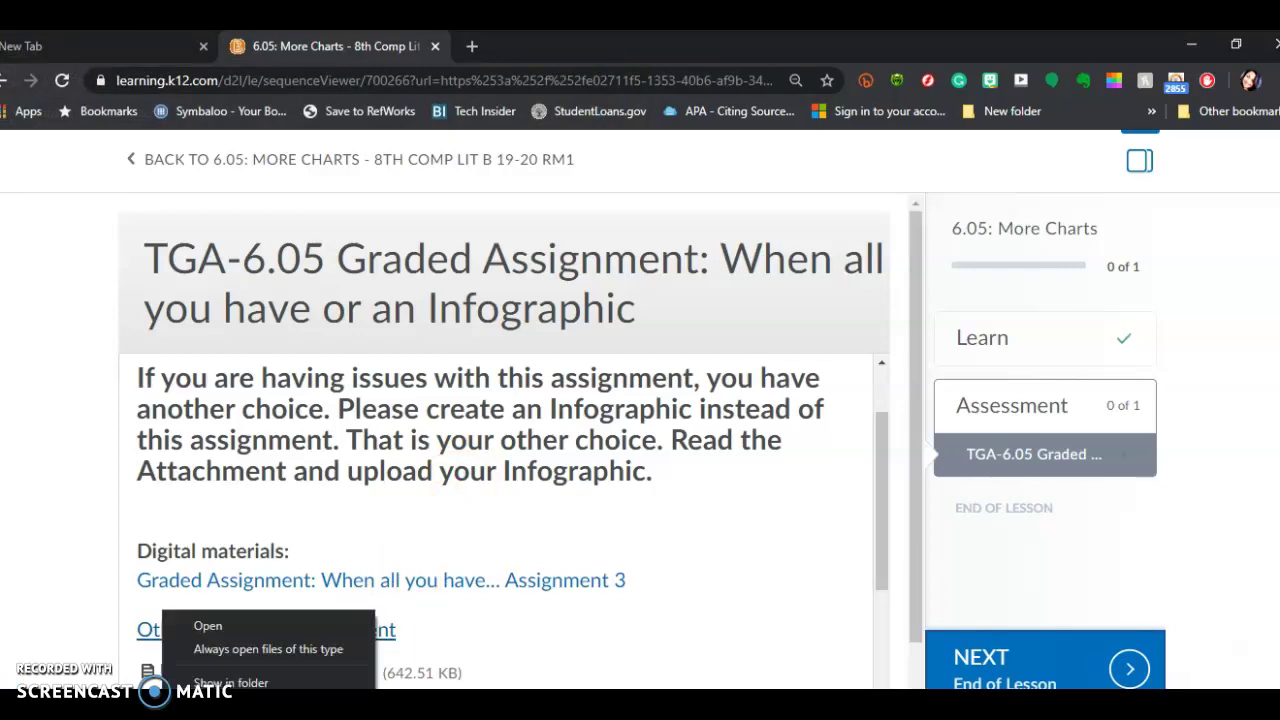
click(220, 627)
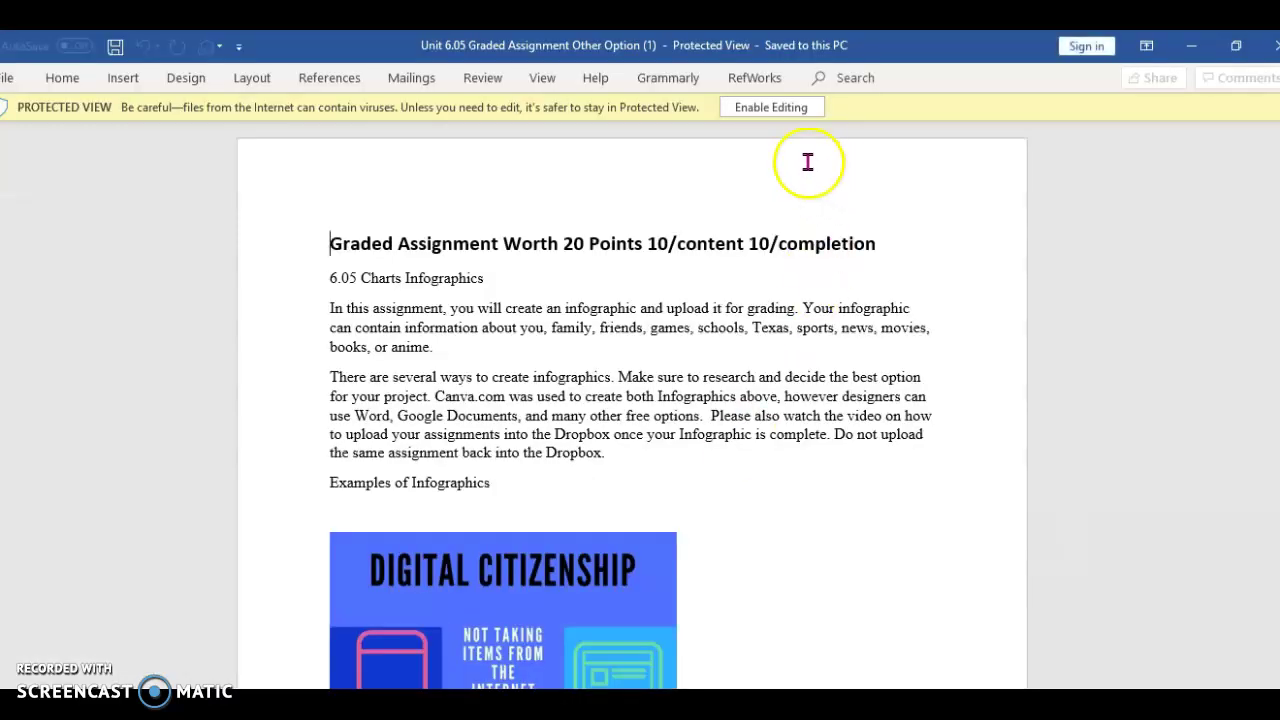
Step: Enable editing, scroll through the example infographics, then close the document and Word
click(770, 107)
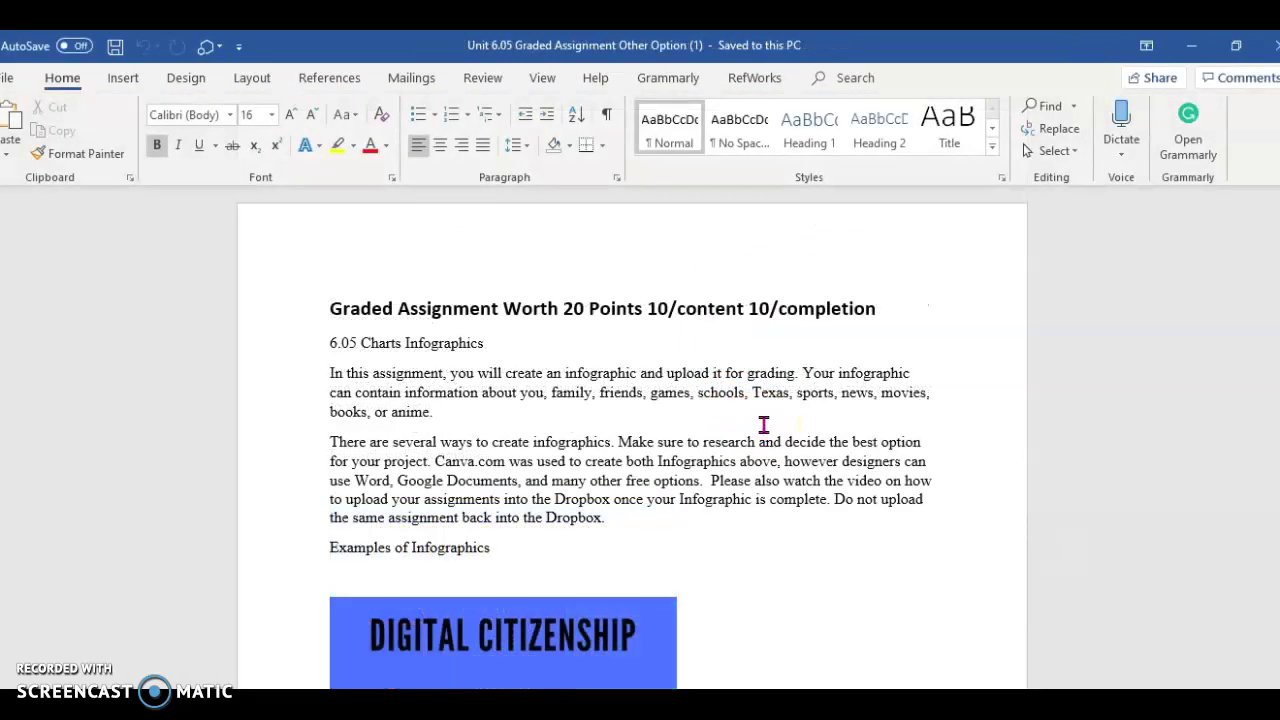
scroll(763, 425, down, 1)
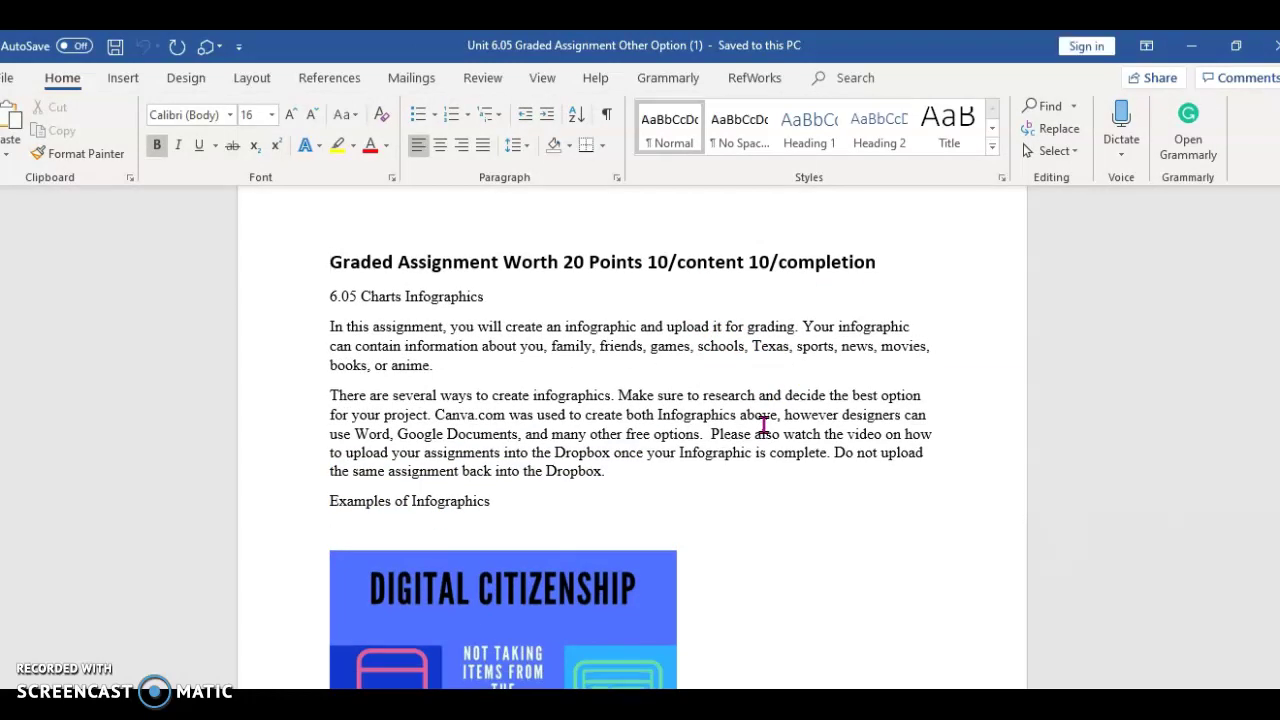
scroll(763, 425, down, 1)
scroll(763, 425, down, 7)
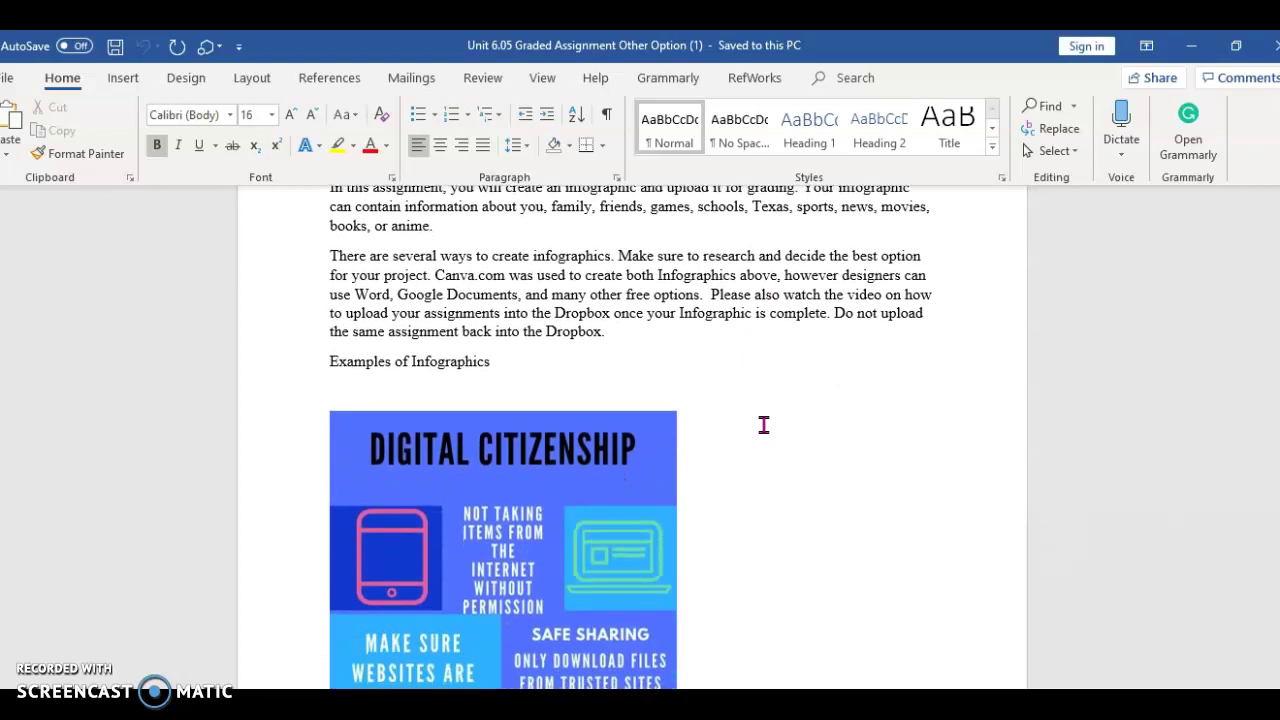
scroll(763, 425, down, 11)
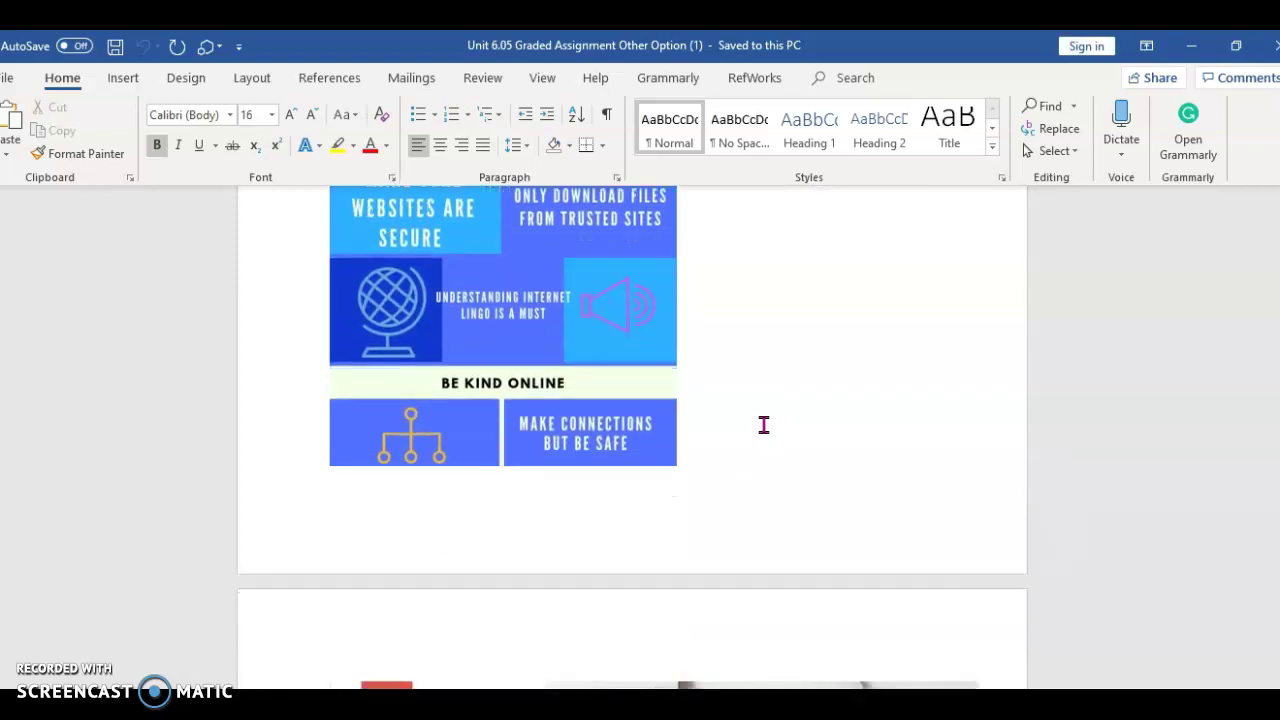
scroll(764, 428, down, 13)
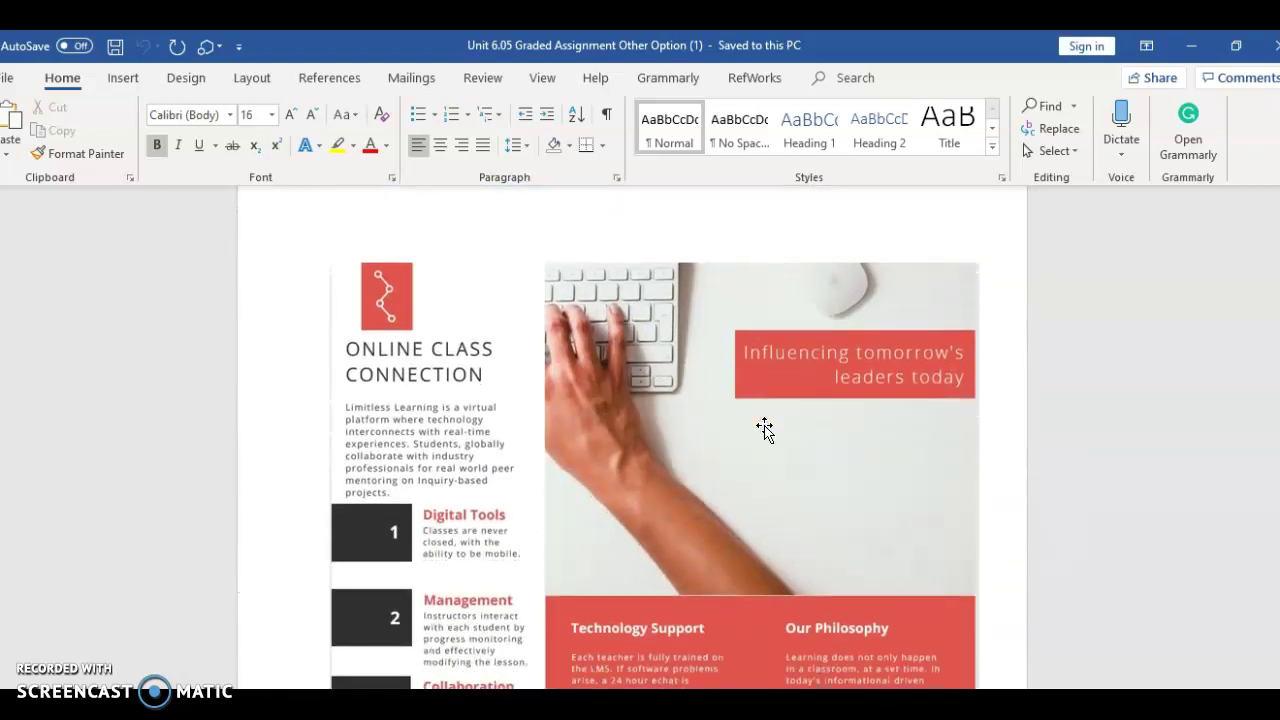
scroll(763, 425, down, 14)
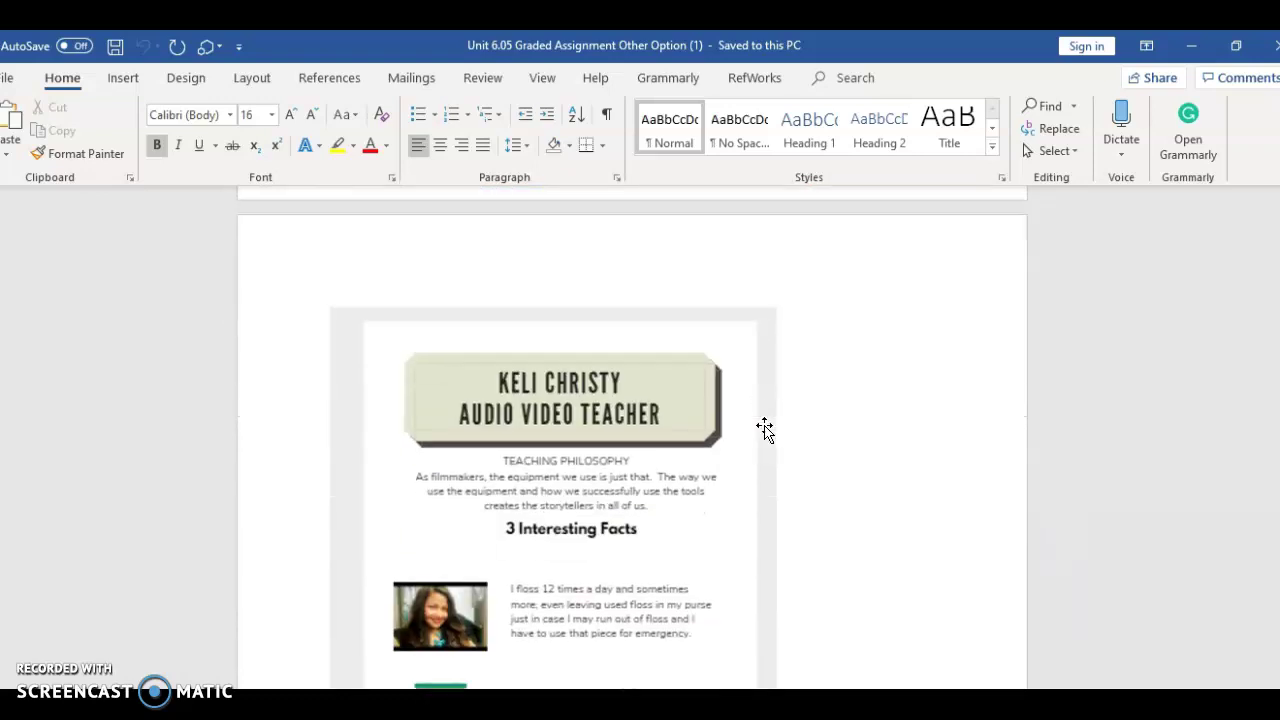
scroll(764, 428, down, 3)
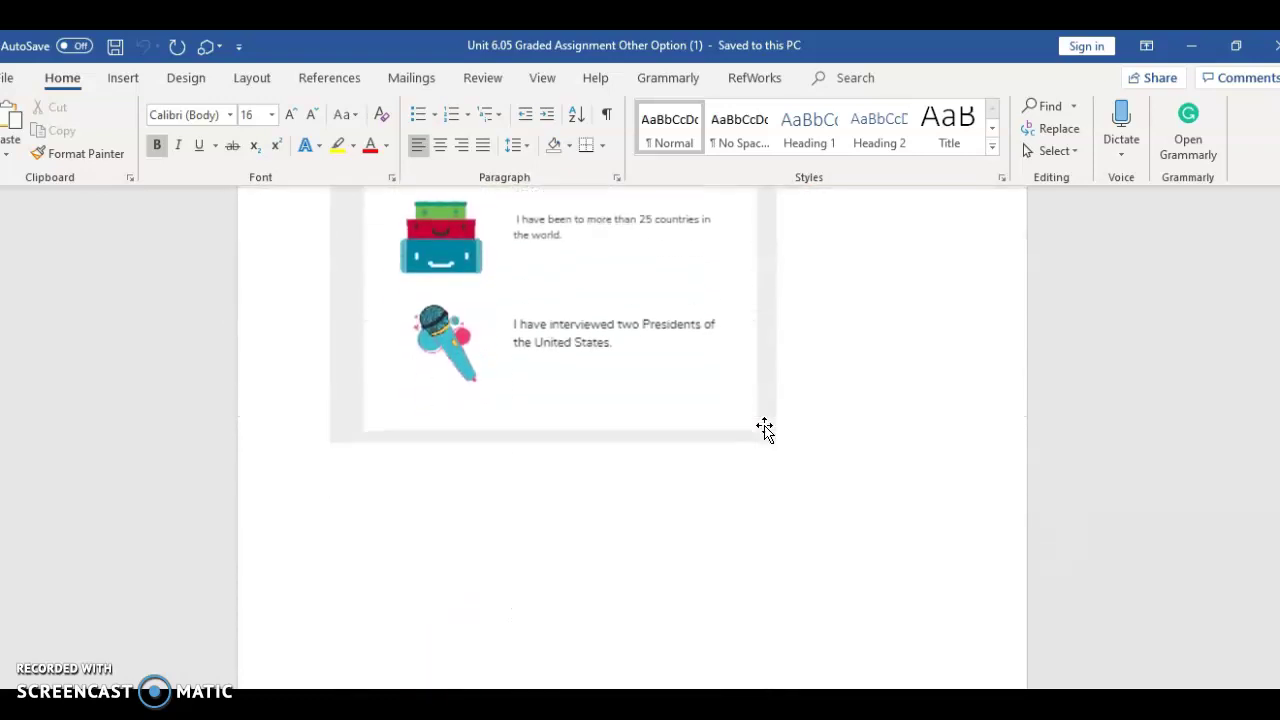
scroll(764, 428, up, 18)
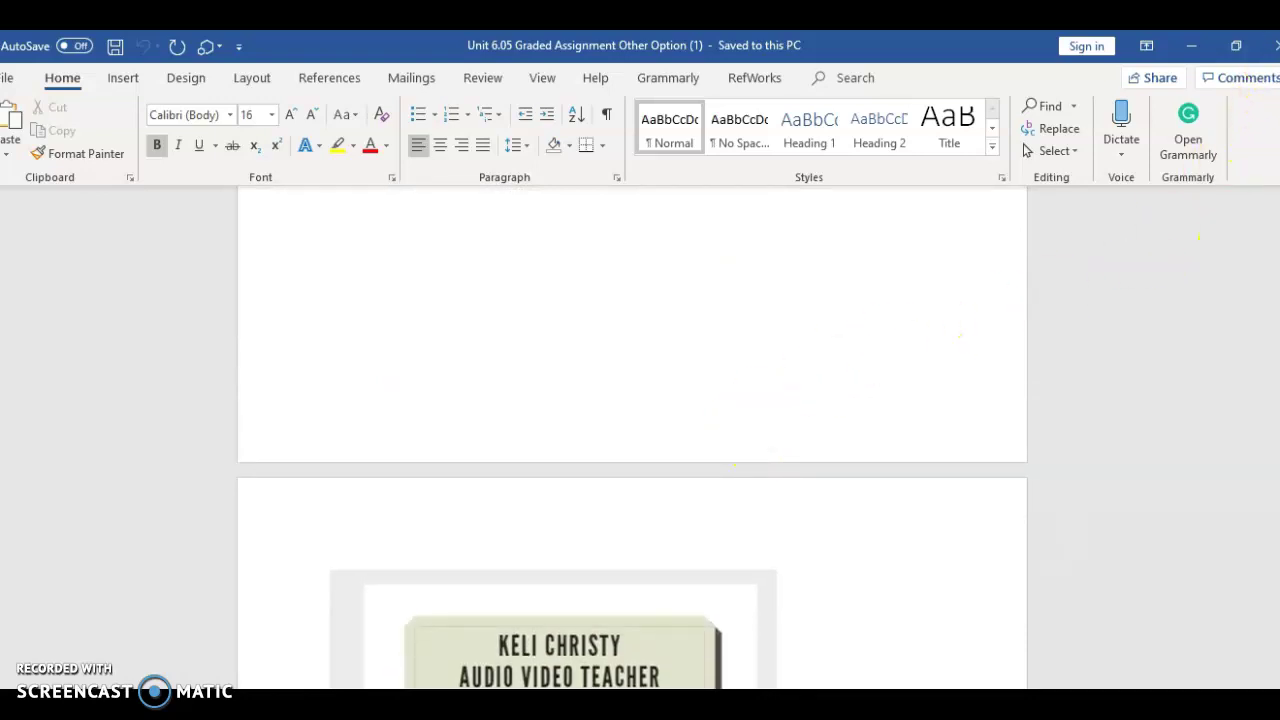
click(1275, 55)
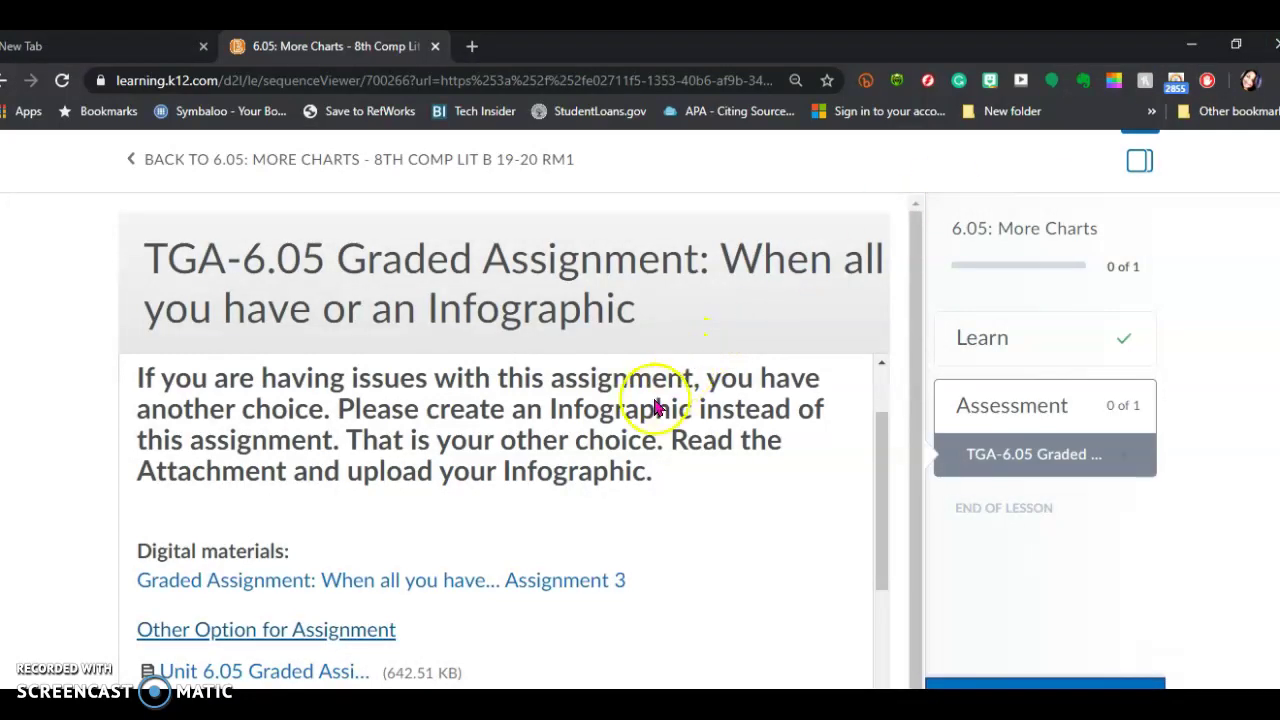
Step: Minimize the Brightspace browser window to reveal the desktop and Computer Literacy folder
scroll(646, 472, up, 2)
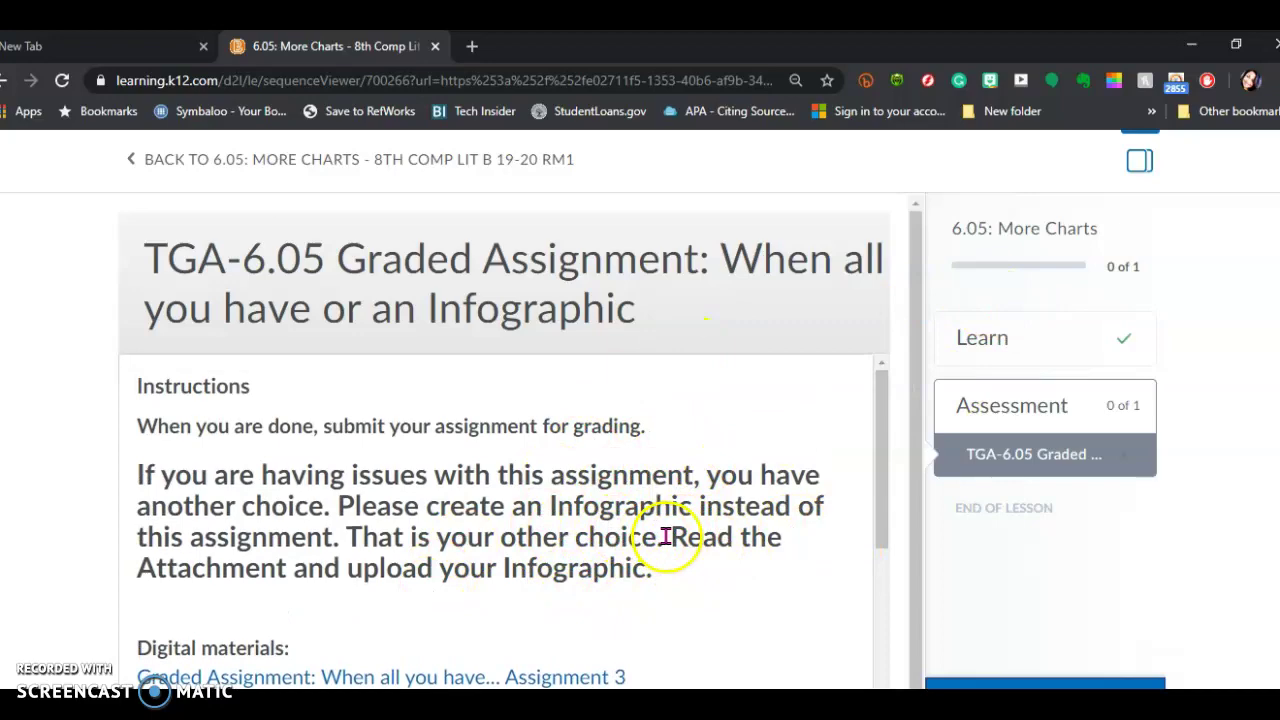
click(1273, 44)
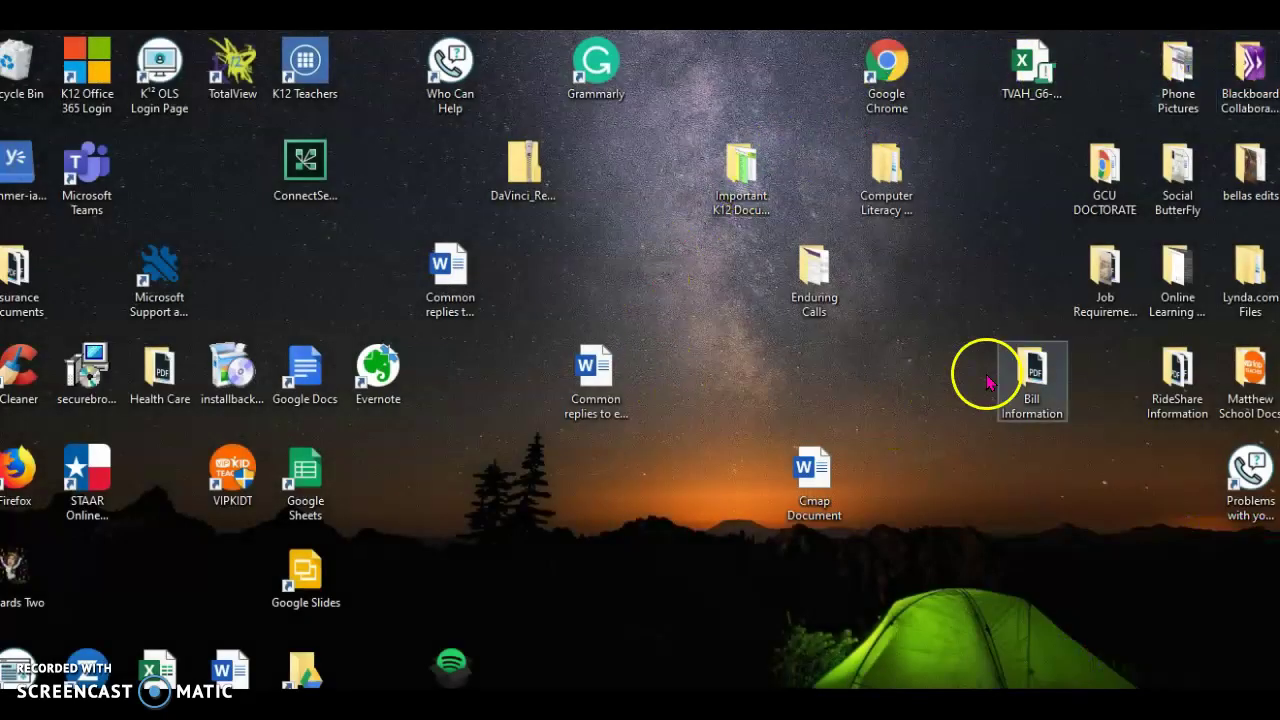
double_click(895, 176)
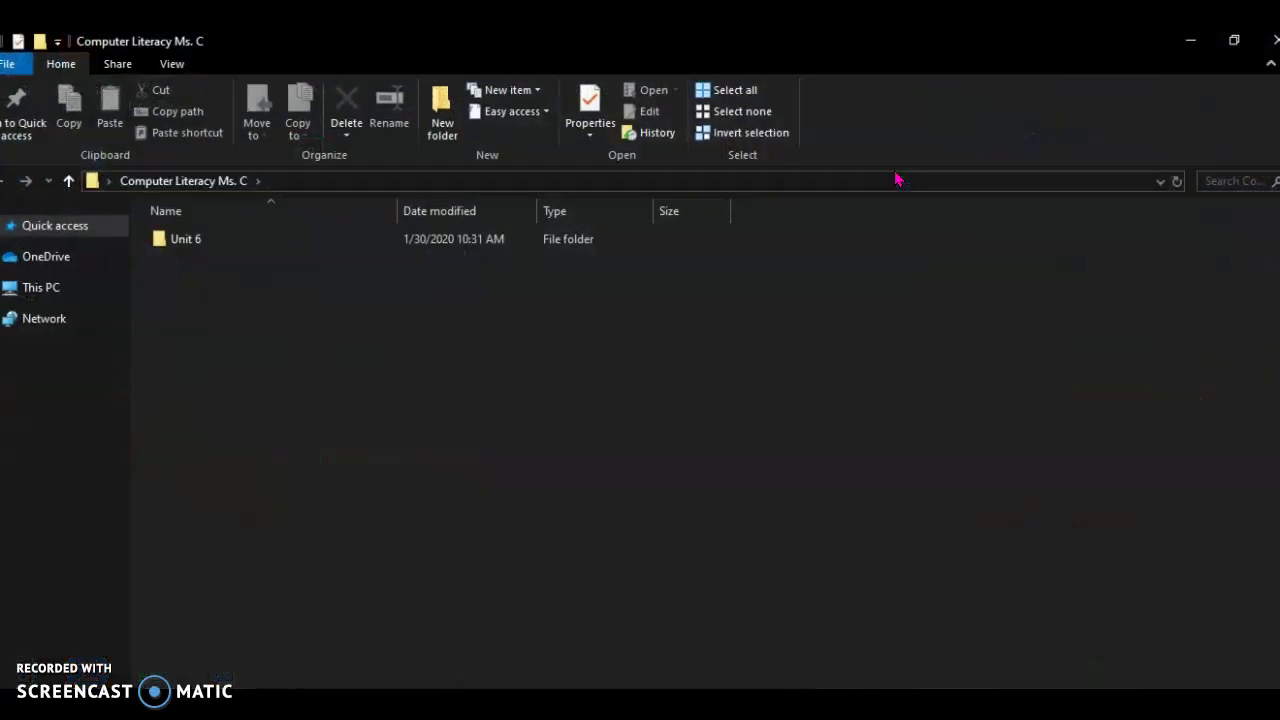
double_click(215, 242)
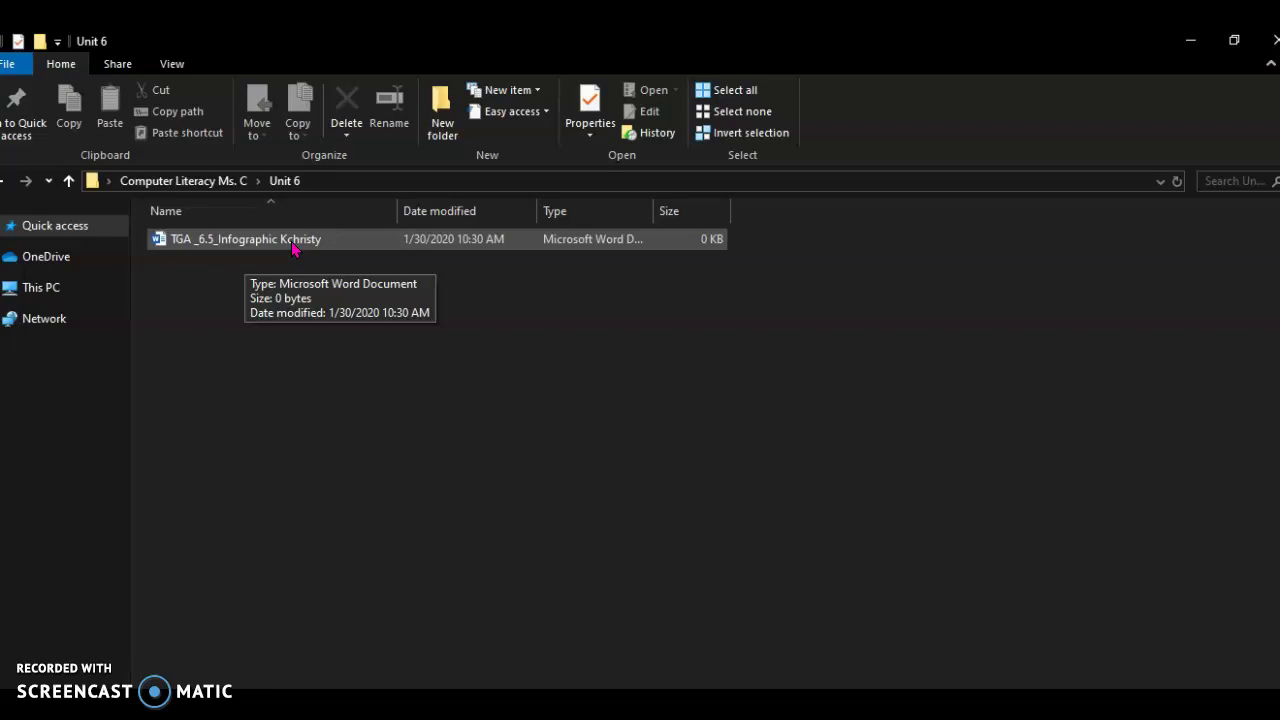
click(1275, 40)
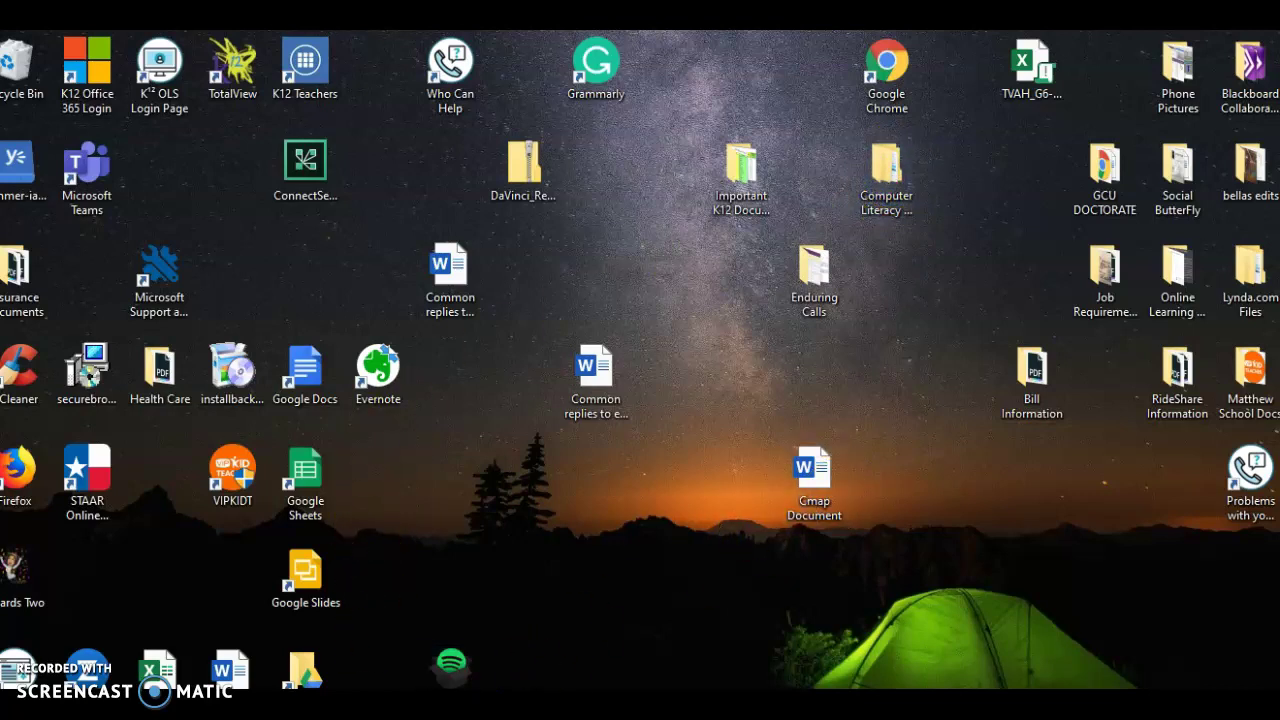
Step: Launch Google Chrome from its desktop shortcut to a blank New Tab page
mouse_move(305, 670)
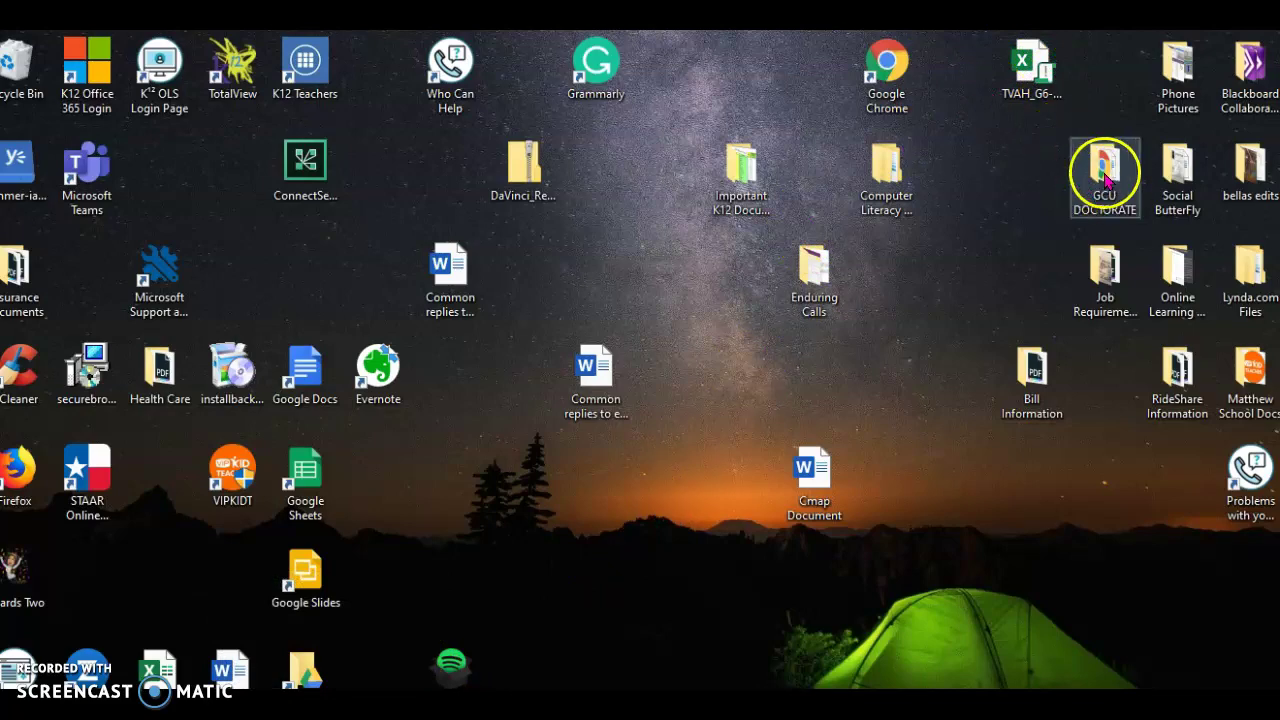
double_click(893, 80)
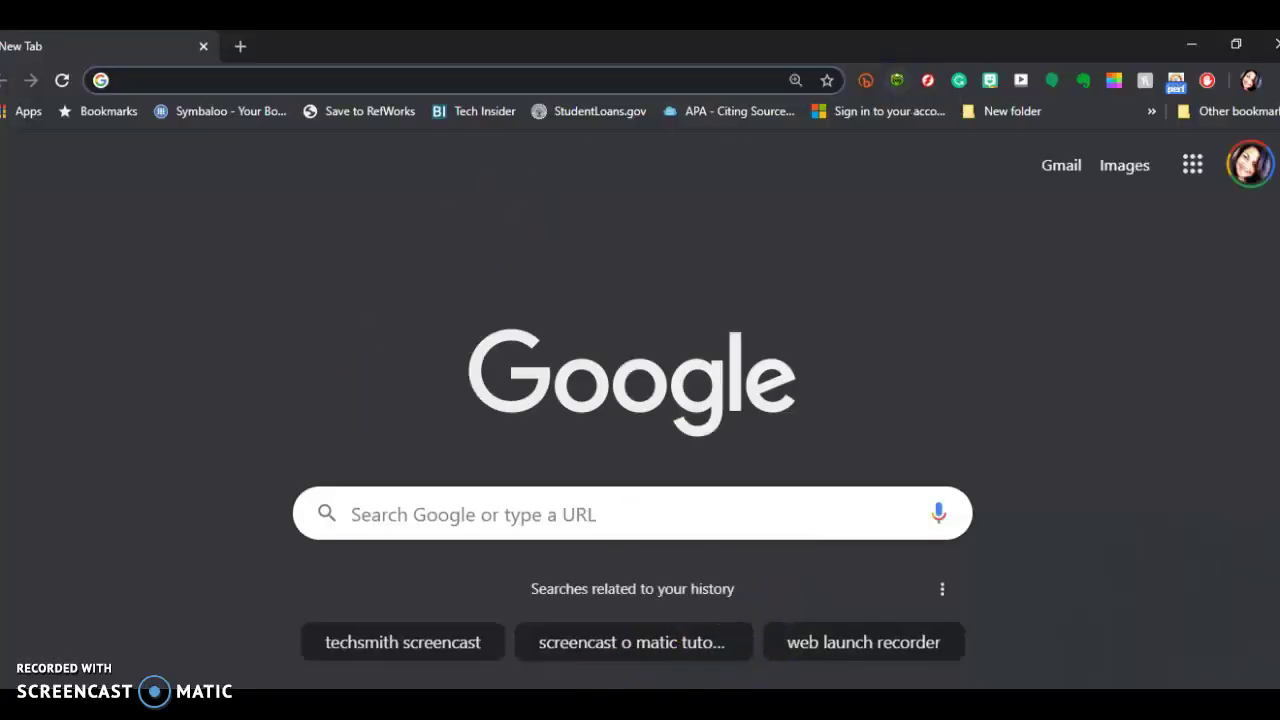
Step: Minimize the new Chrome window so the desktop shortcuts show again
scroll(249, 514, down, 3)
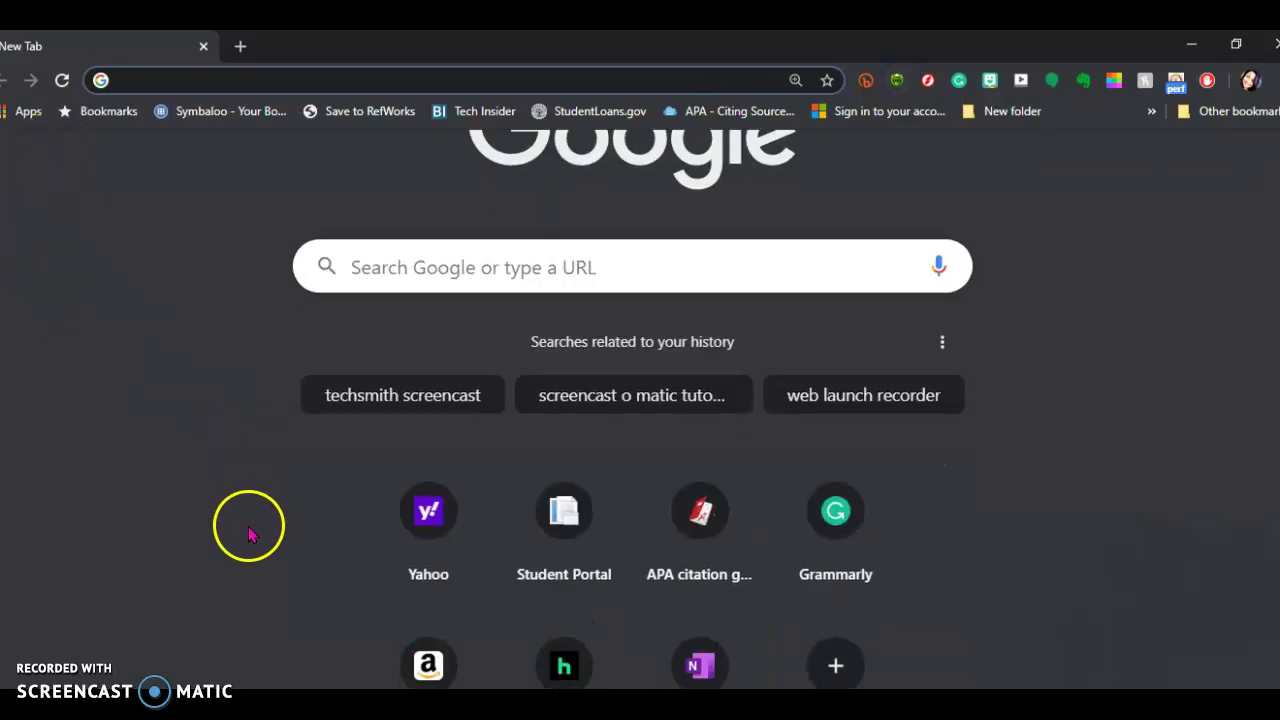
scroll(249, 531, up, 3)
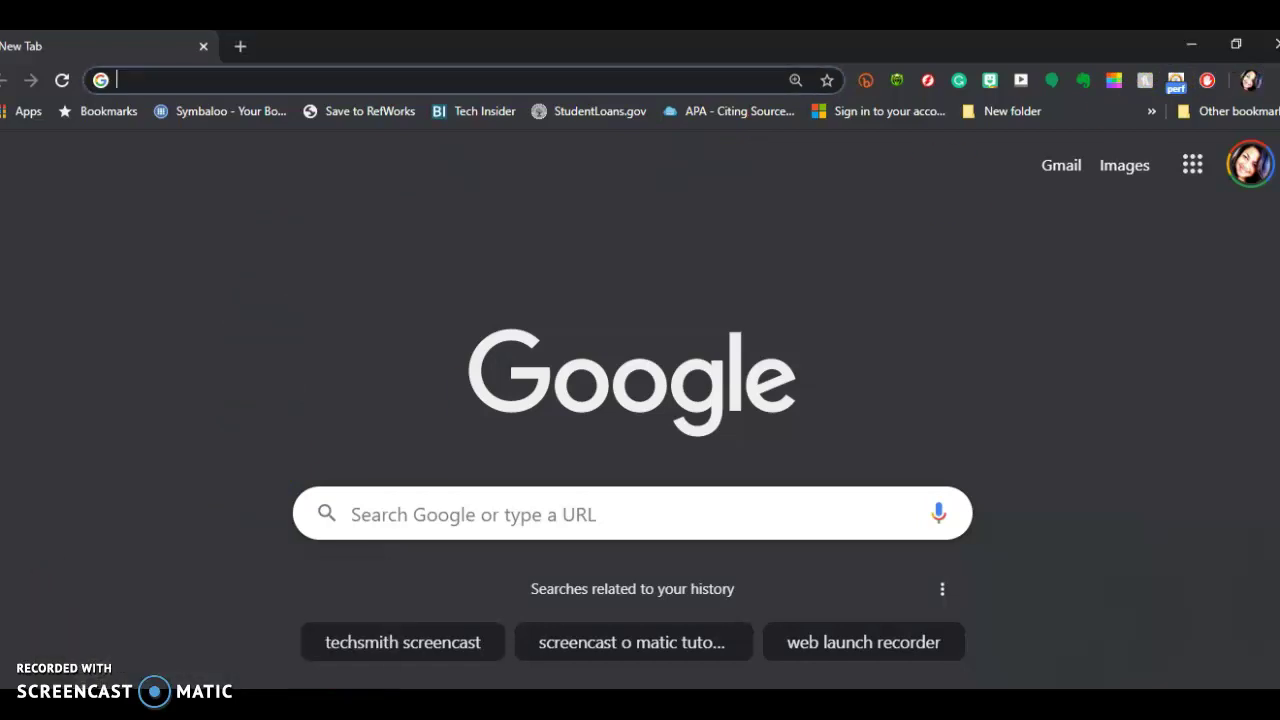
key(alt+Tab)
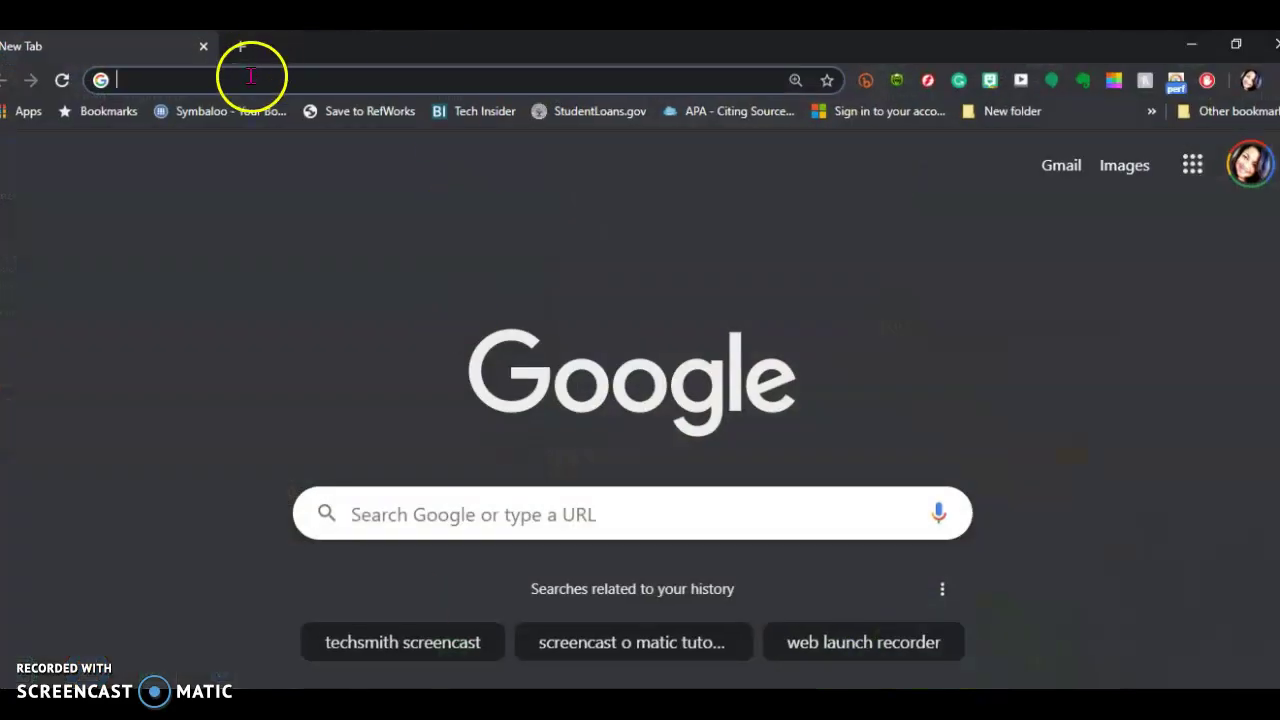
click(1191, 45)
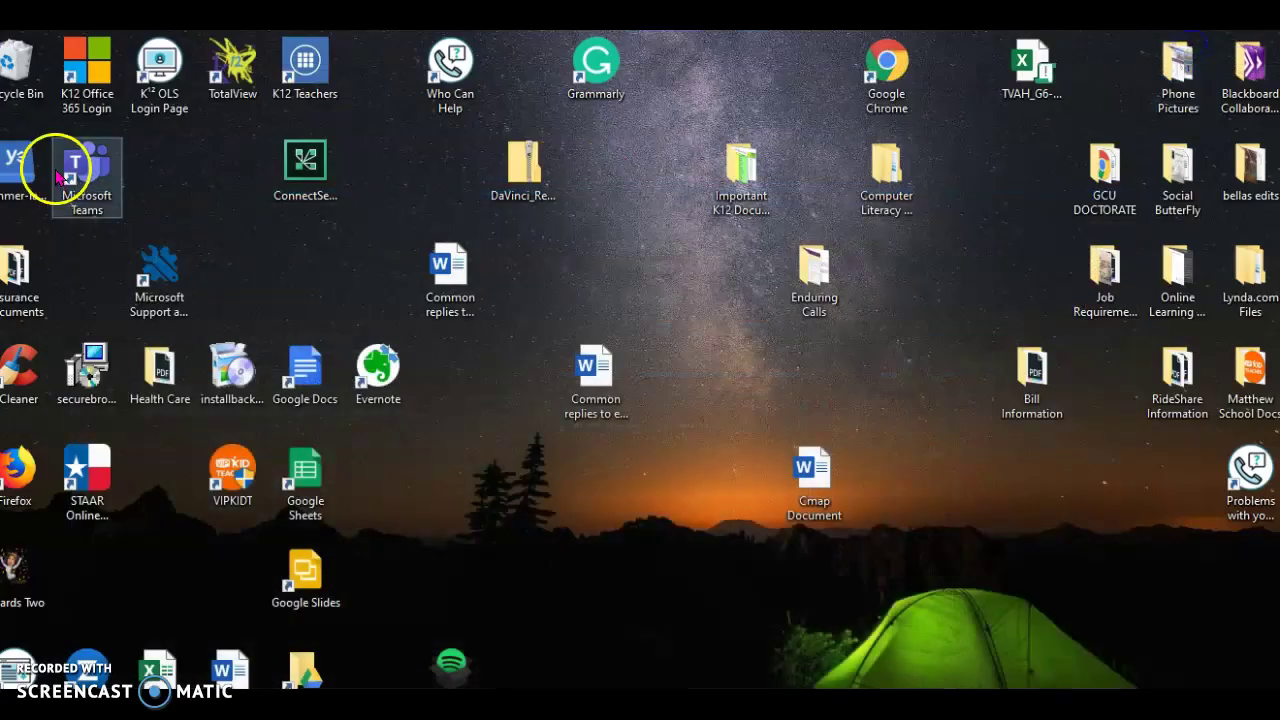
Step: Log in via the K12 OLS shortcut and enter the 8th Comp Lit B 19-20 Rm1 class
double_click(176, 90)
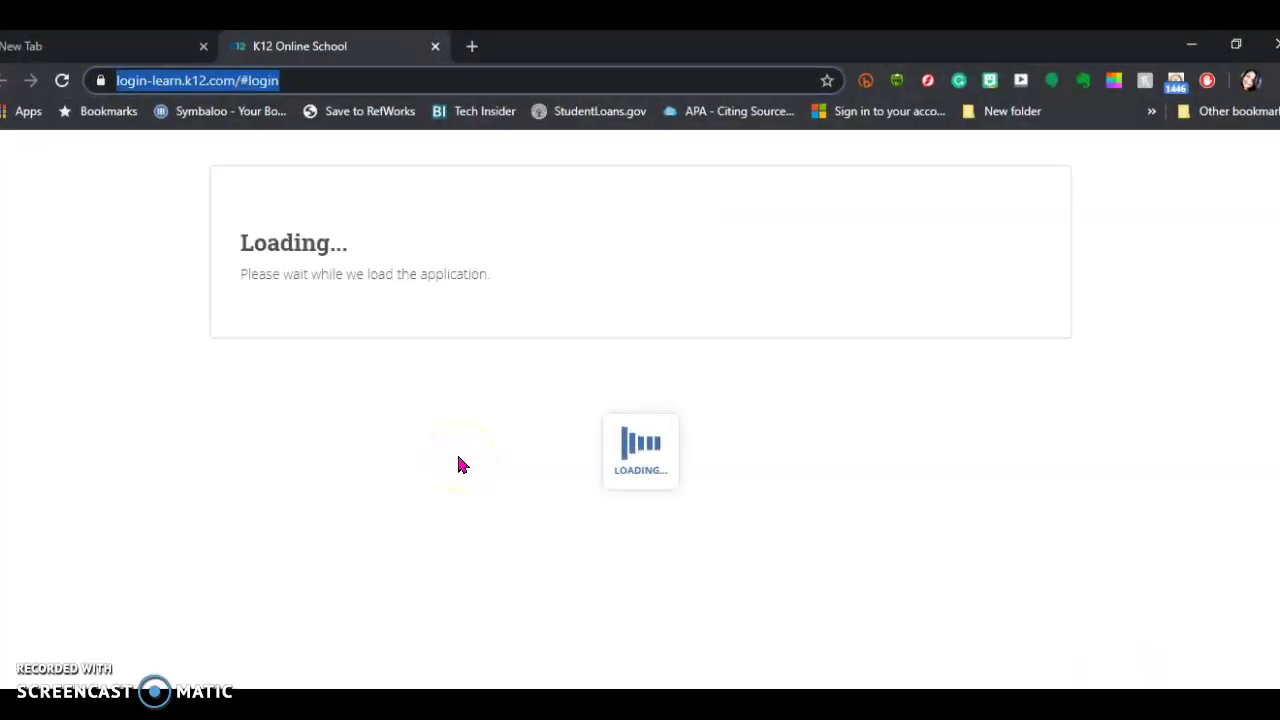
click(498, 636)
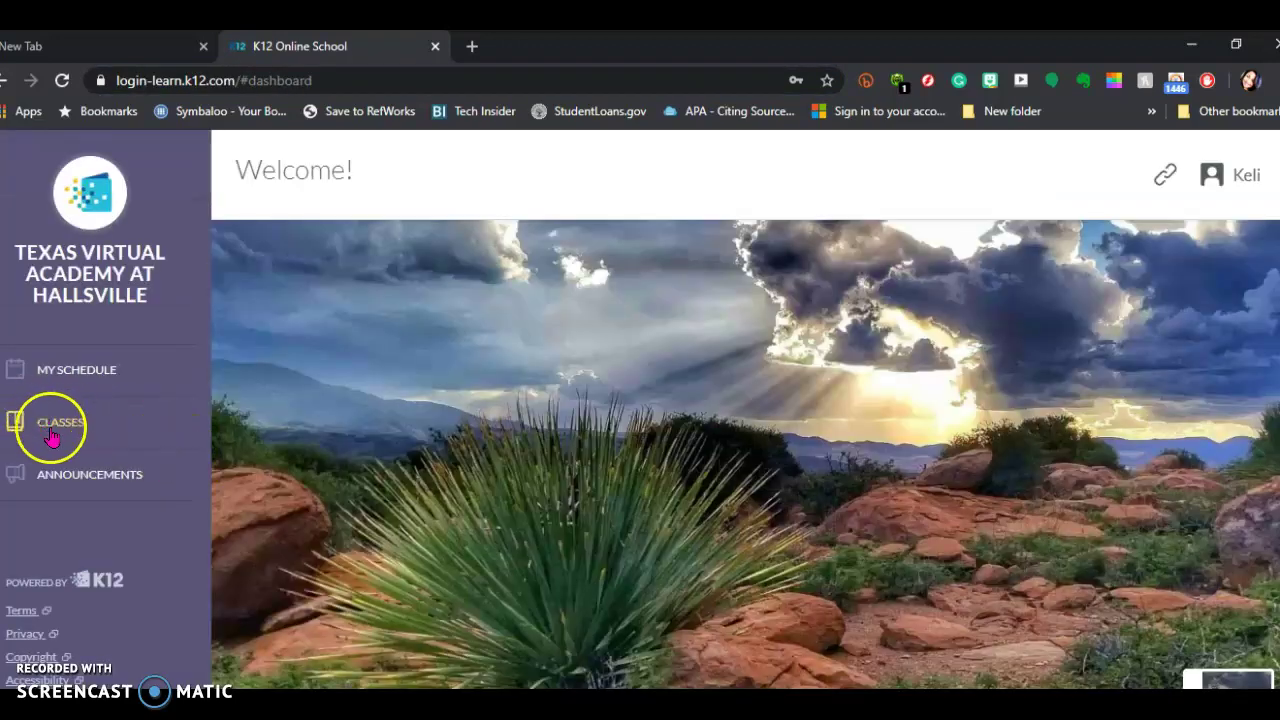
click(66, 428)
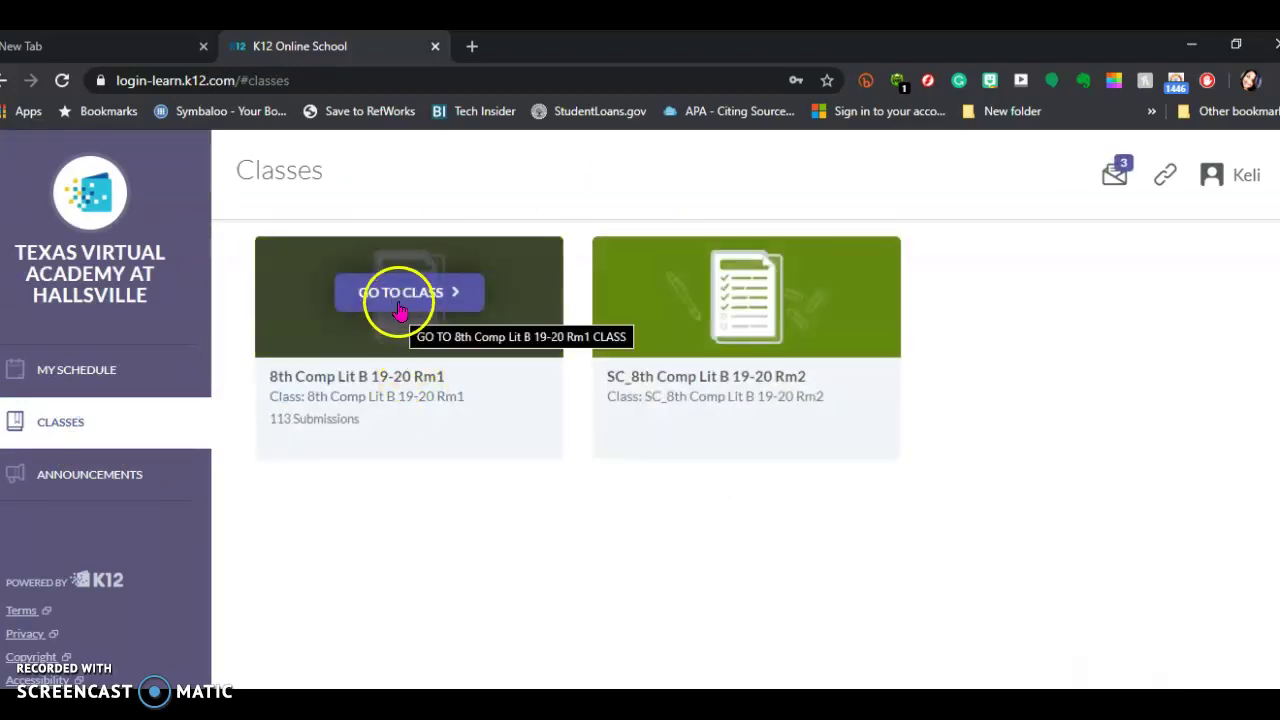
click(400, 310)
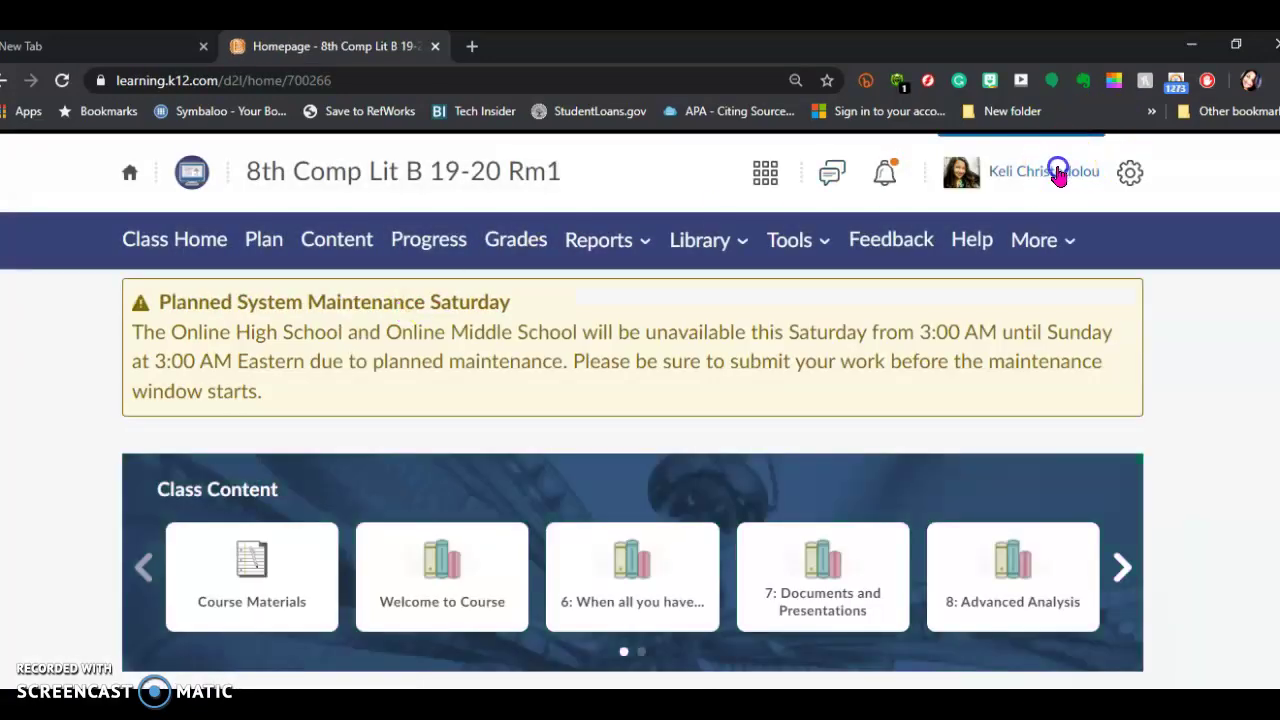
Step: Switch to View as Student from the account menu and go to the unit 6 Class Content tile
click(1058, 172)
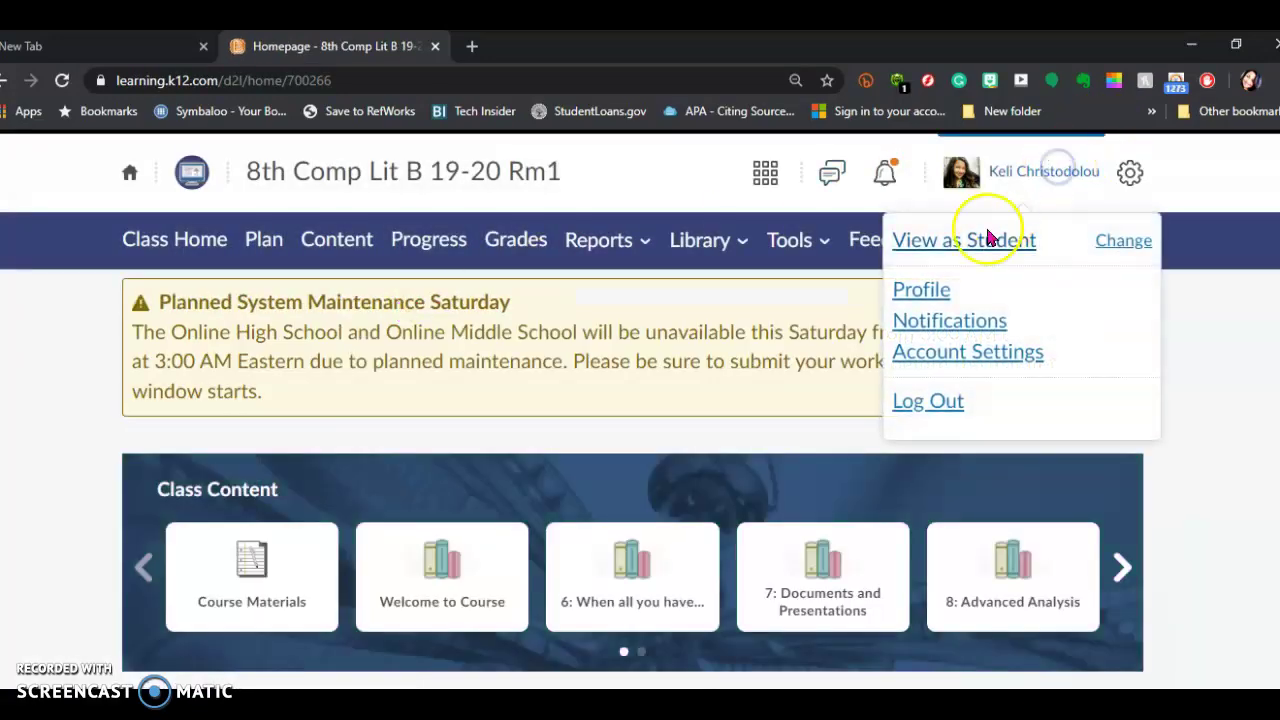
click(966, 250)
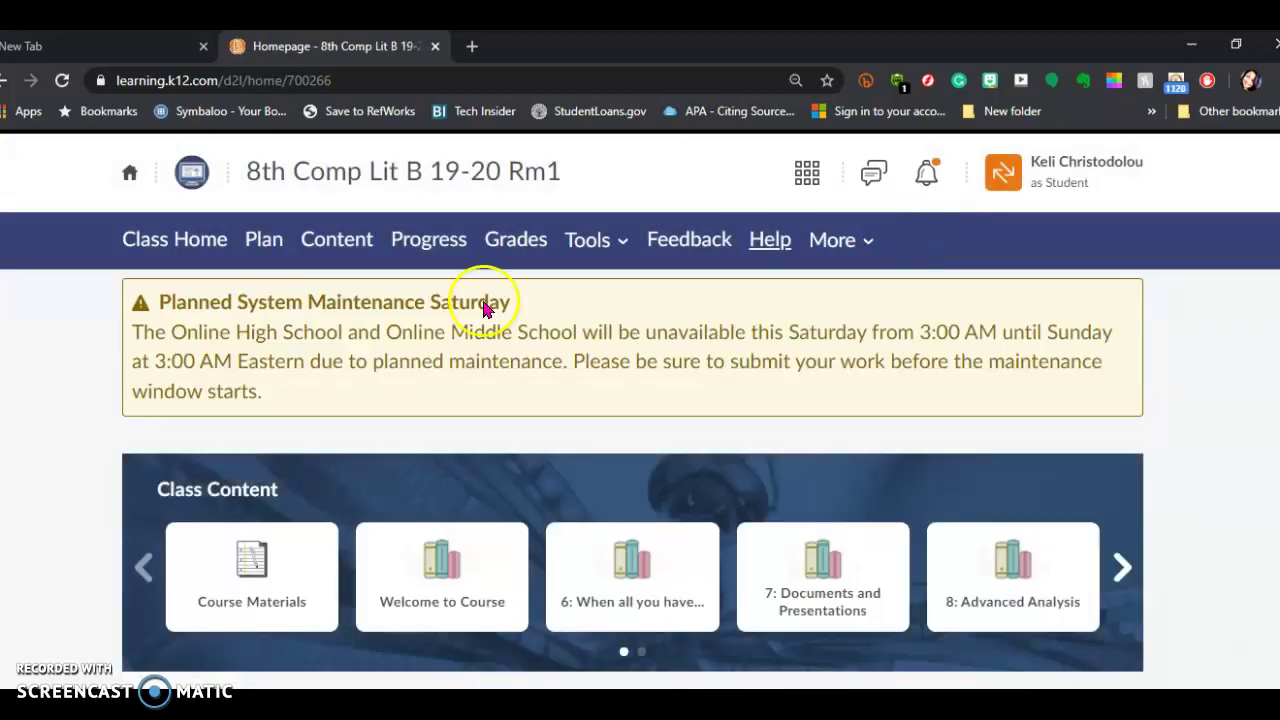
mouse_move(625, 595)
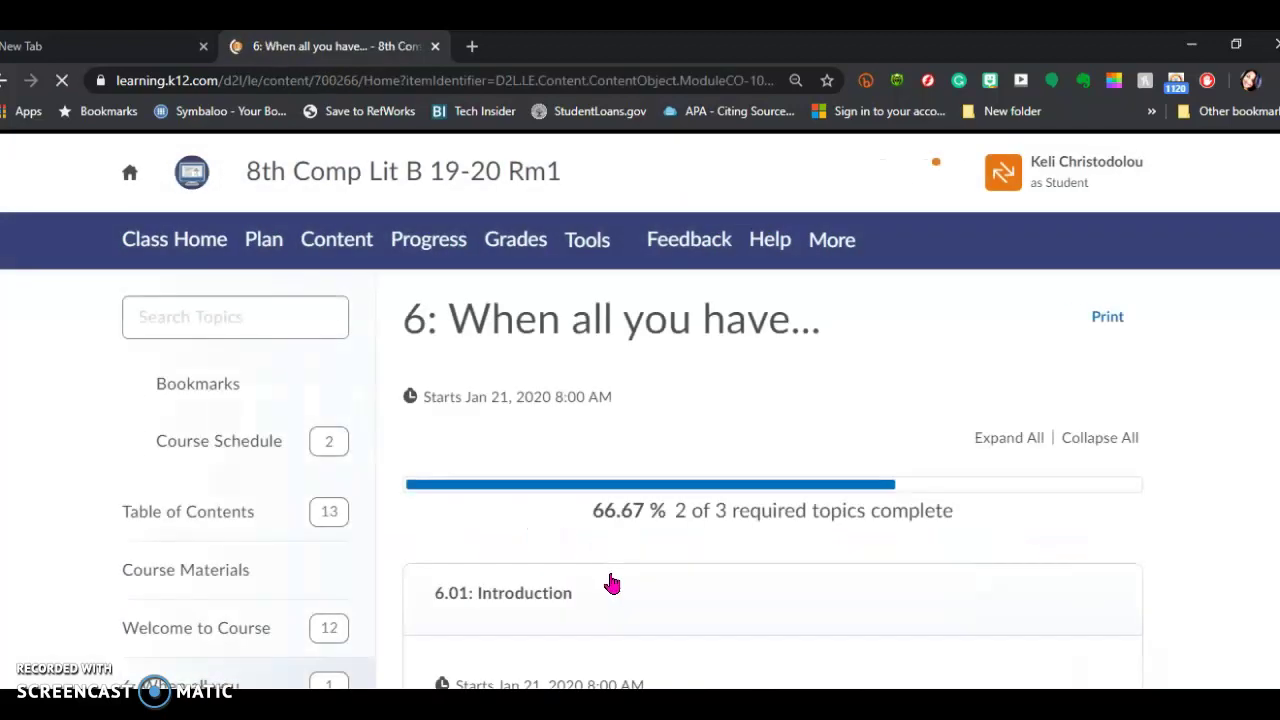
Step: Expand the 6.05: More Charts lesson and open its TGA-6.05 infographic graded assignment
scroll(303, 465, down, 3)
scroll(303, 465, down, 5)
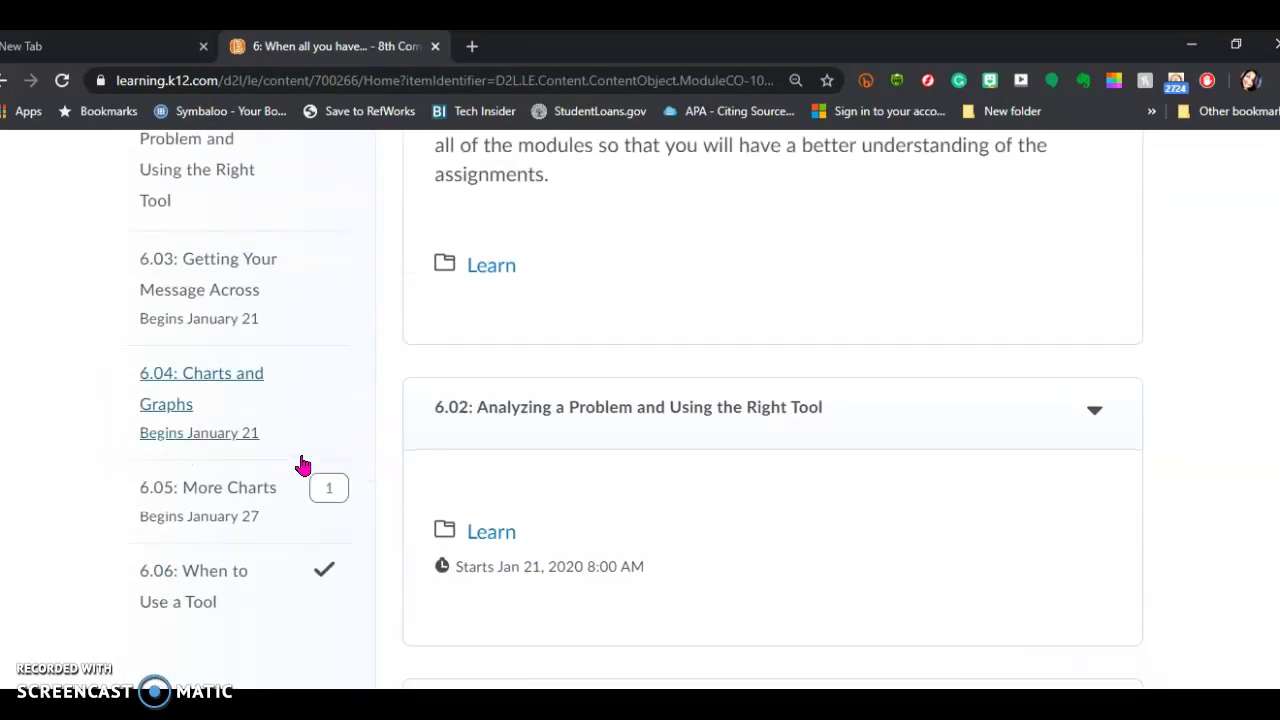
click(243, 492)
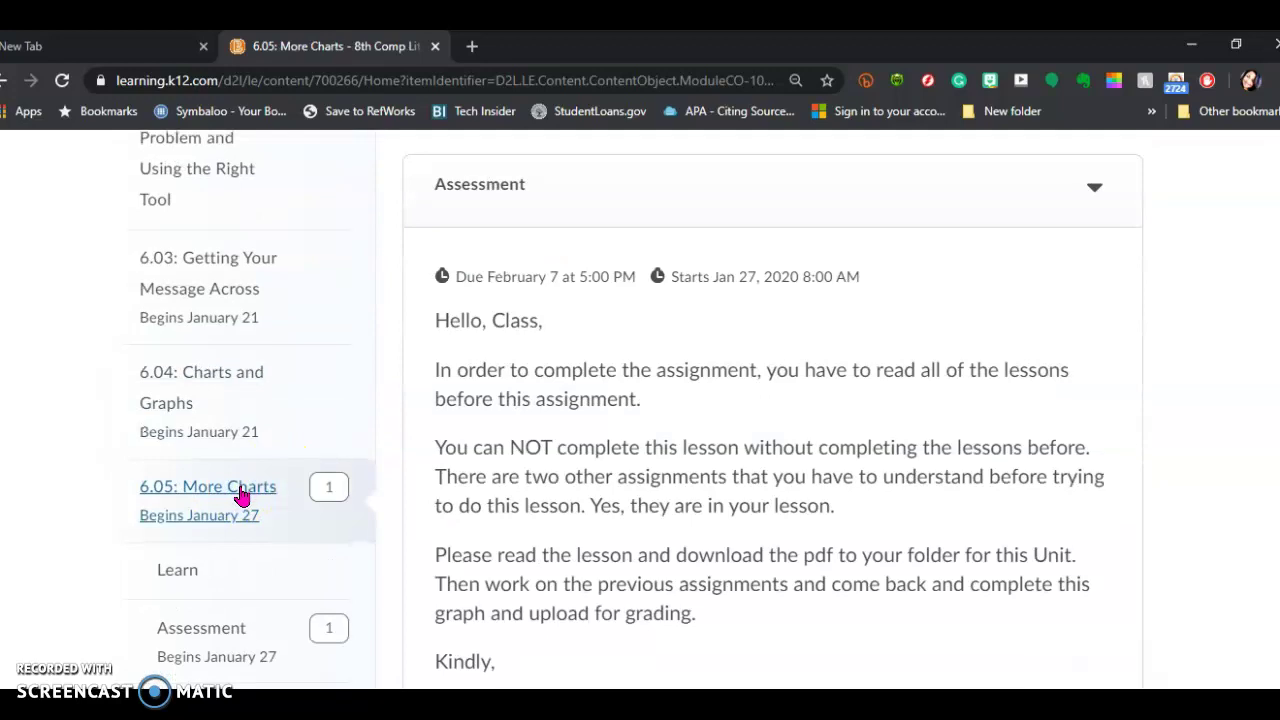
scroll(243, 494, down, 2)
scroll(628, 516, down, 1)
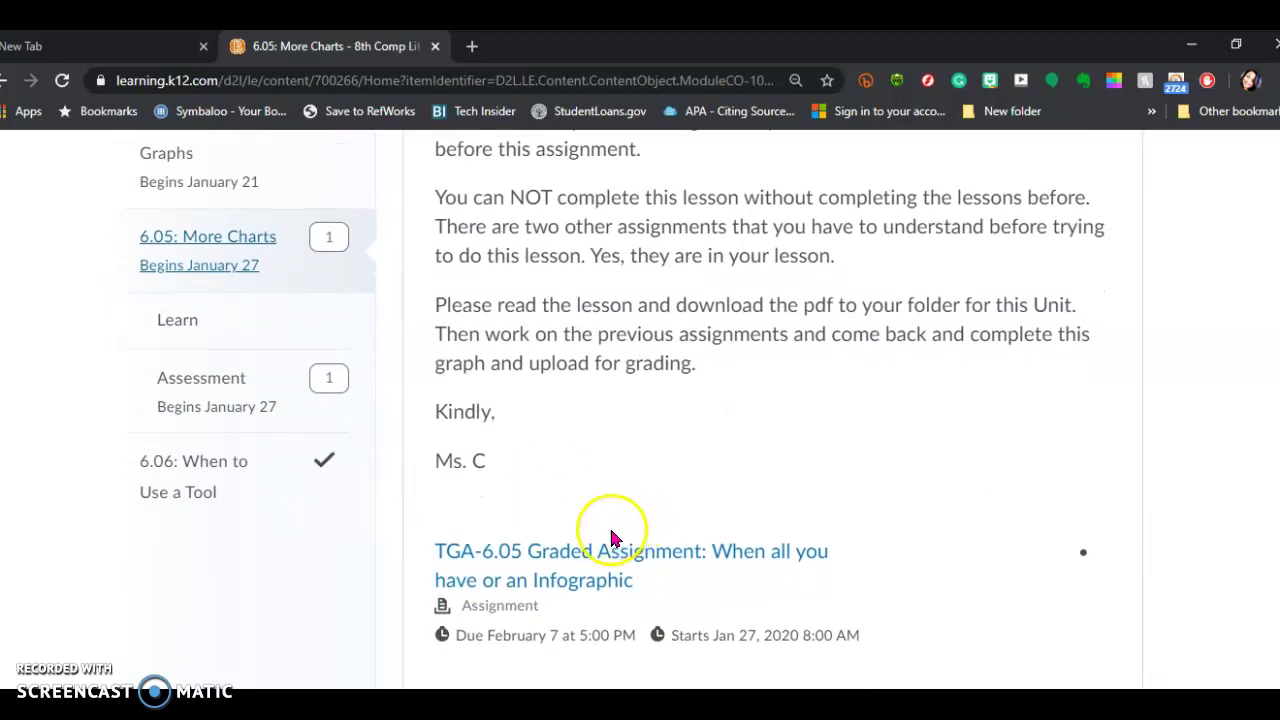
click(540, 562)
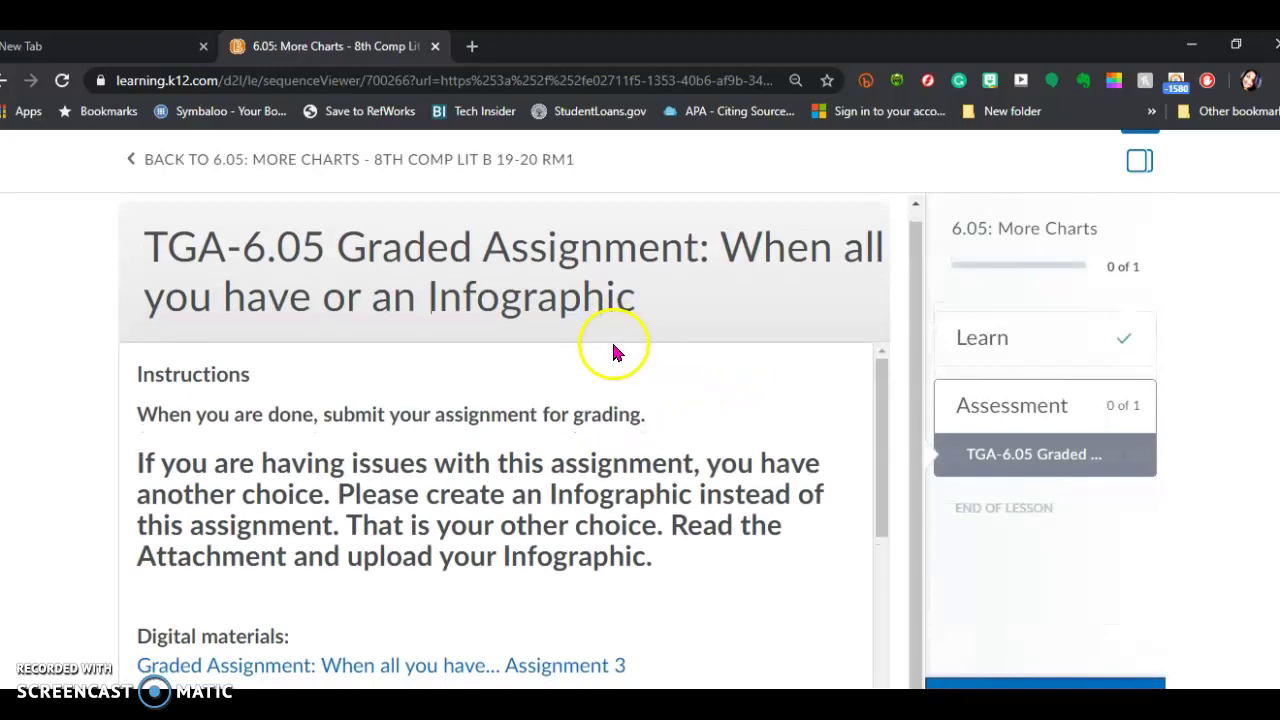
Step: Start an upload from the TGA-6.05 Submissions area to bring up the Open dialog
scroll(670, 357, down, 5)
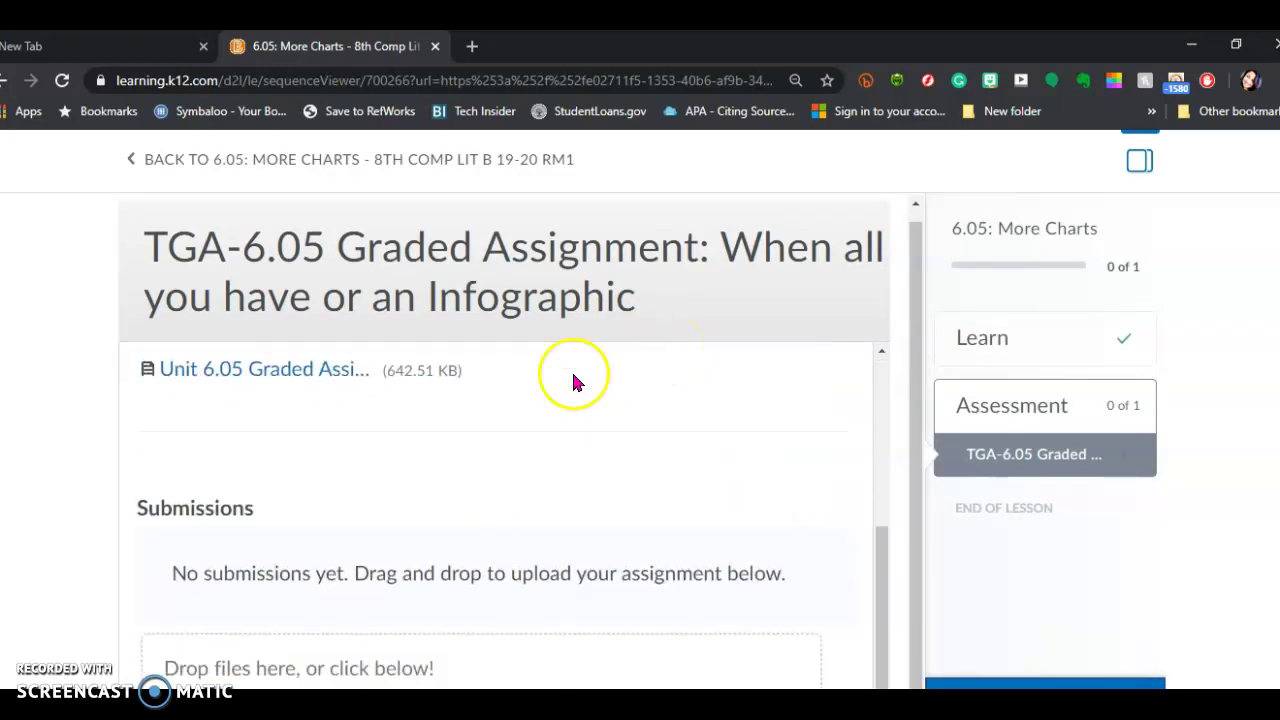
scroll(228, 517, down, 1)
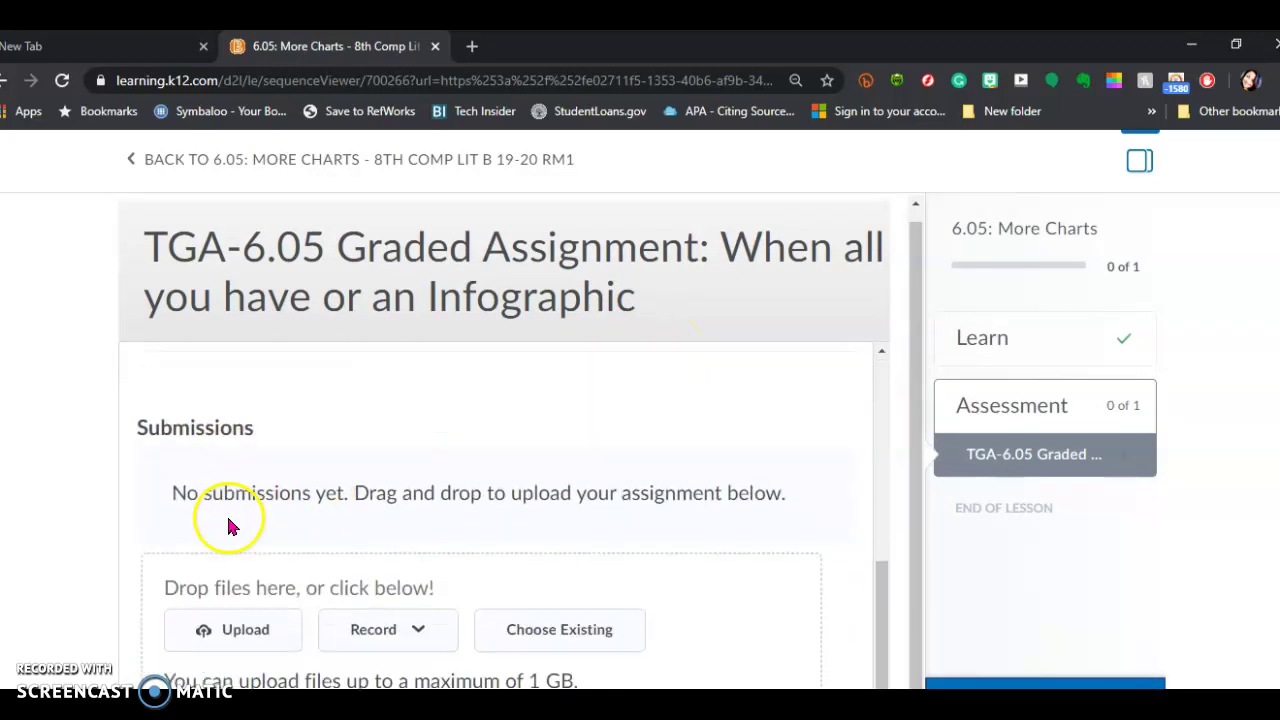
click(258, 641)
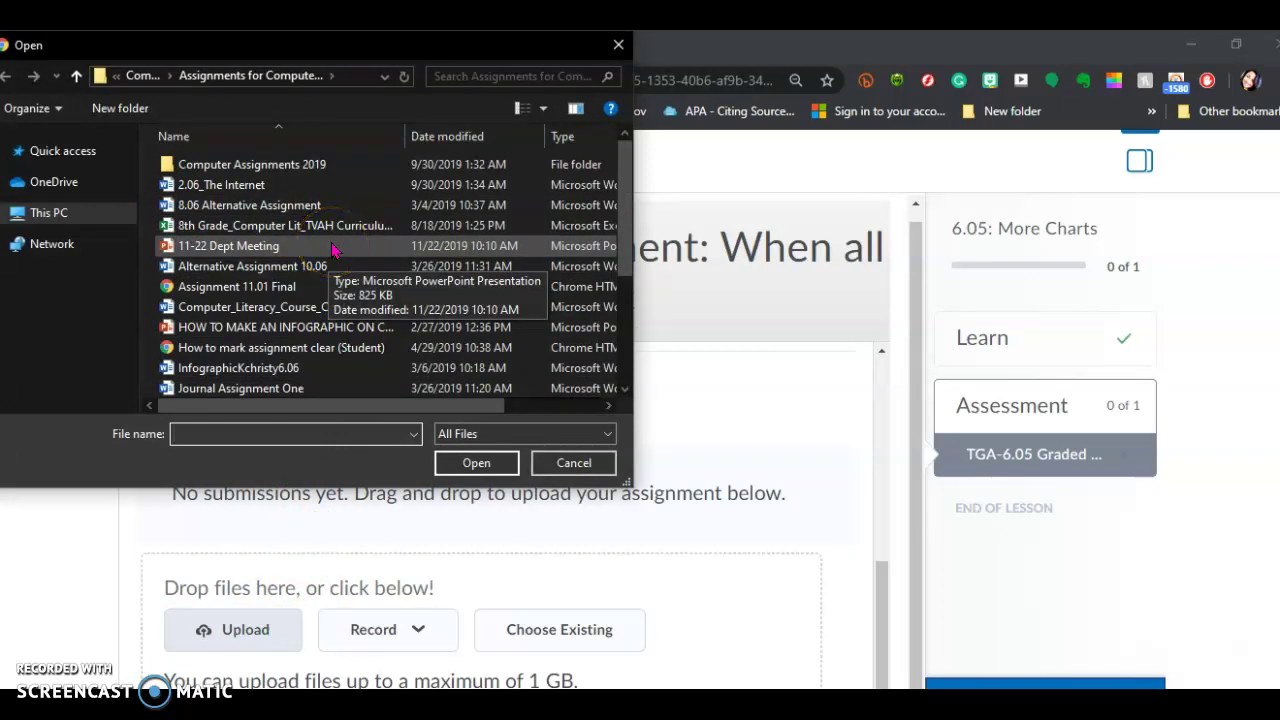
Step: Go up three folder levels from Assignments for Computer to the Desktop
click(76, 76)
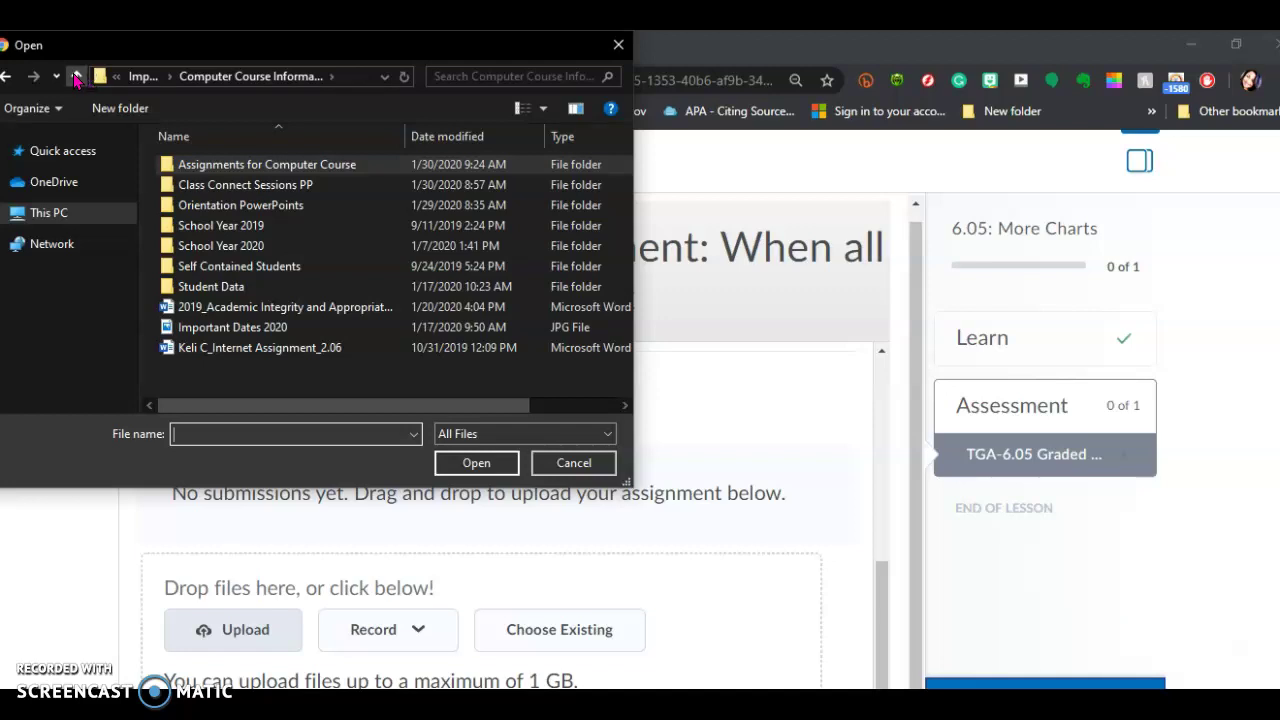
click(76, 77)
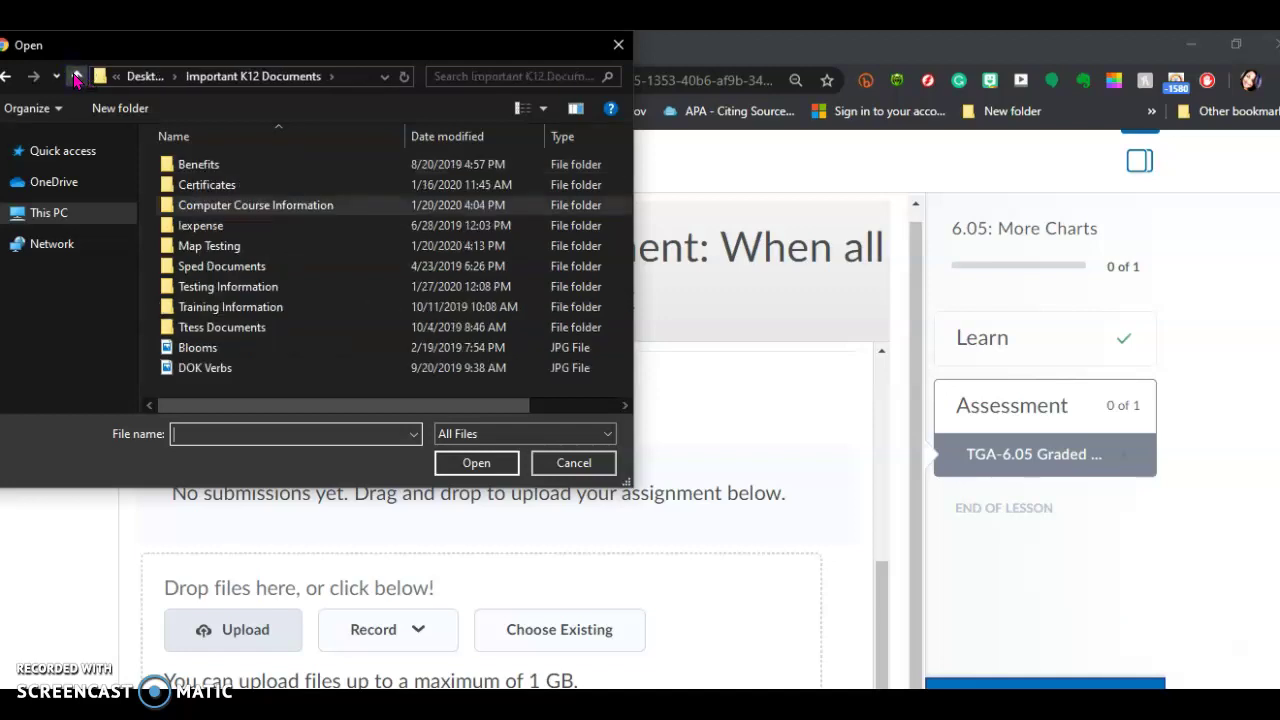
click(76, 77)
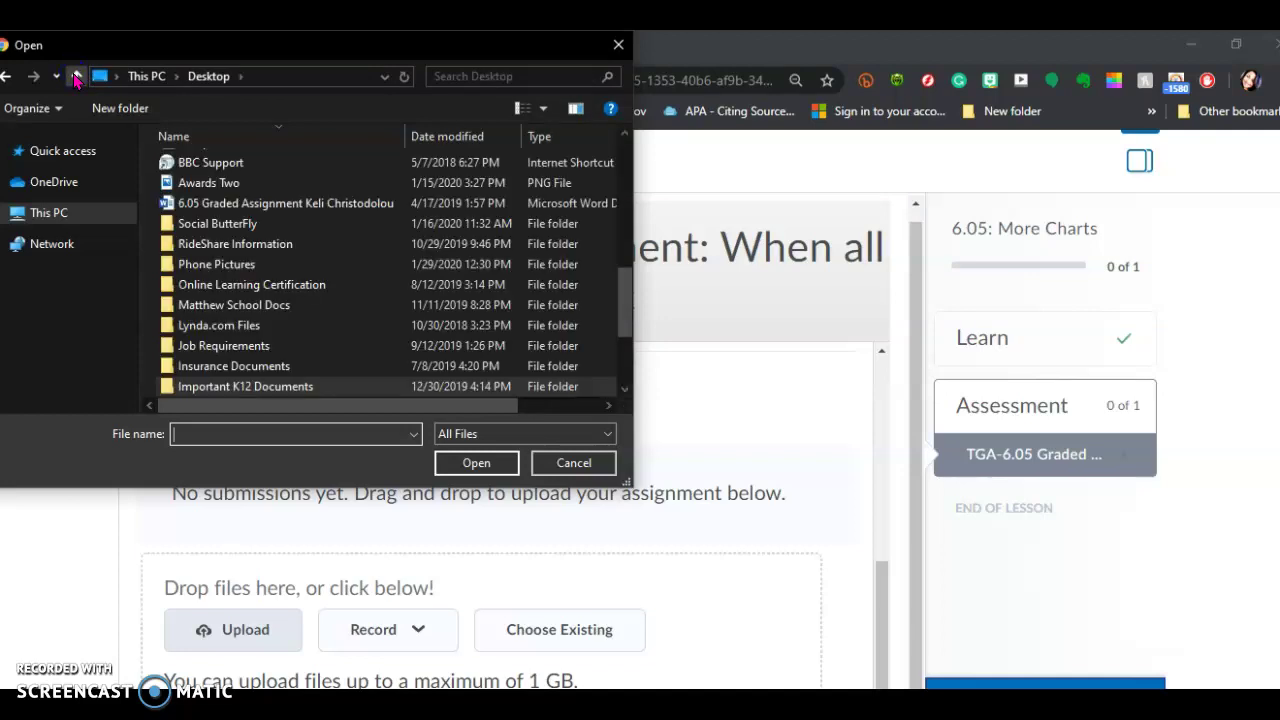
scroll(310, 247, down, 1)
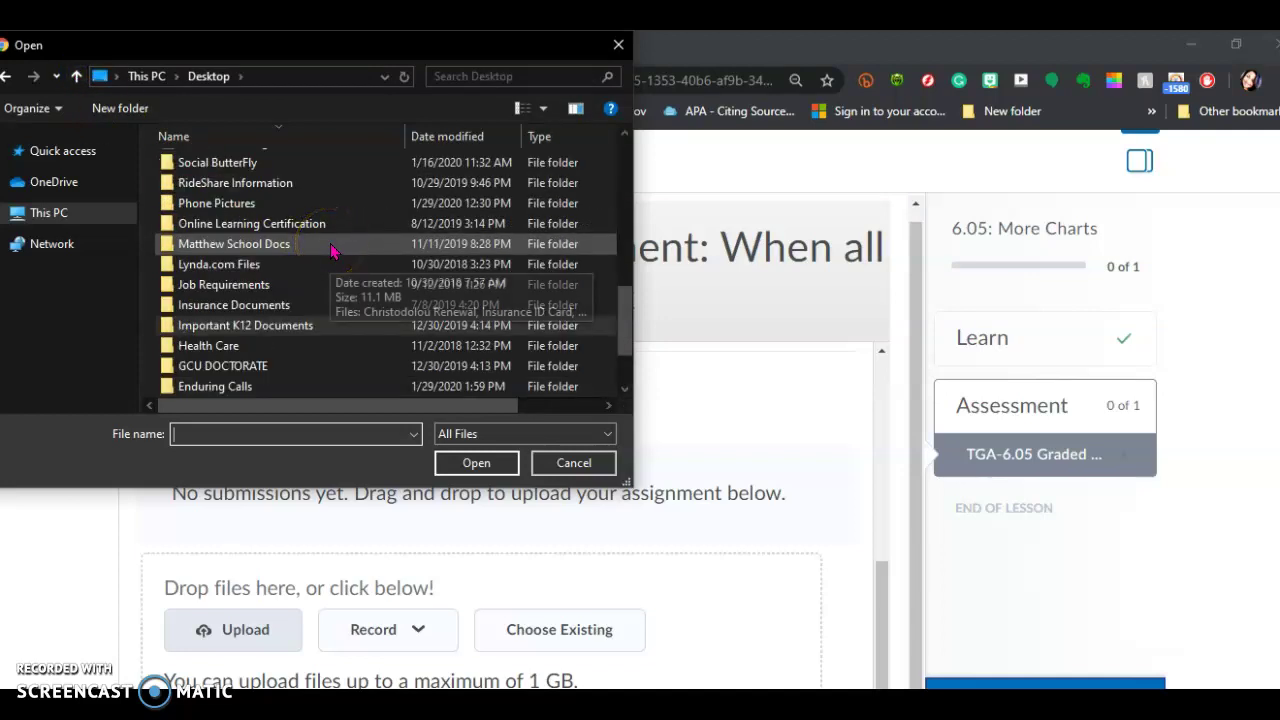
scroll(333, 251, down, 1)
Step: Open Computer Literacy > Unit 6 and choose the TGA_6.5 infographic file for upload
click(305, 345)
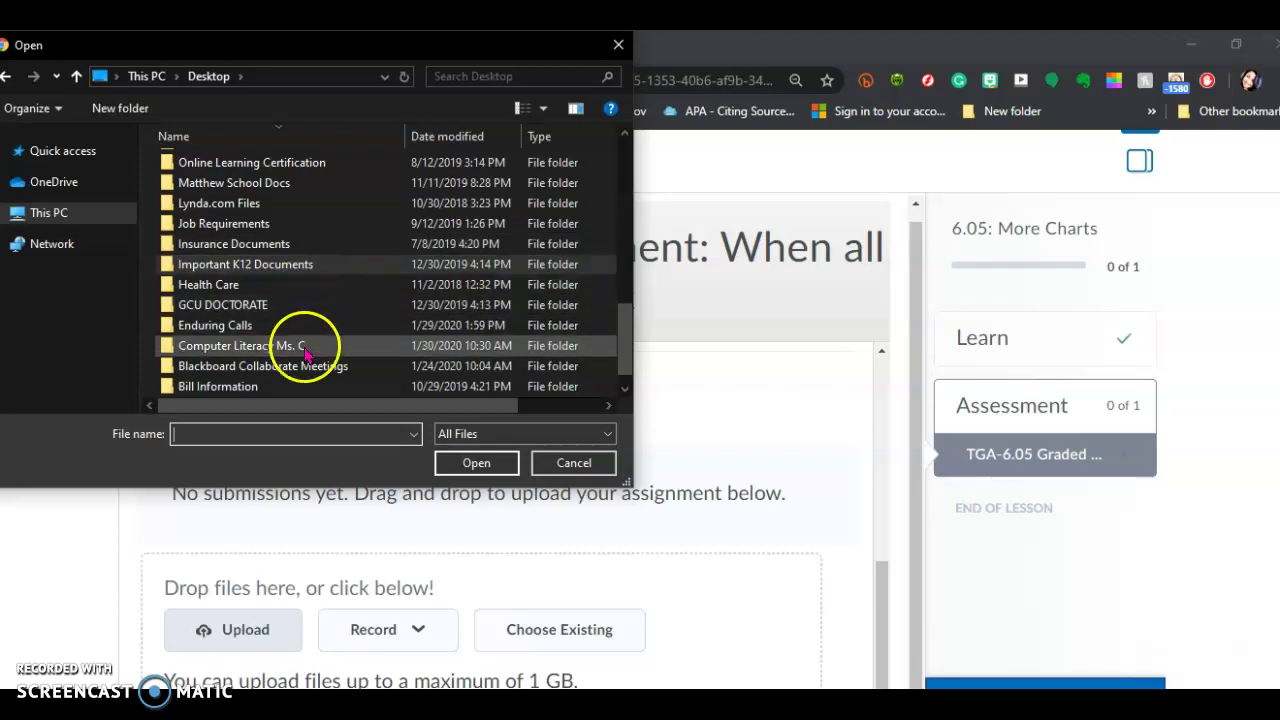
double_click(305, 345)
click(193, 165)
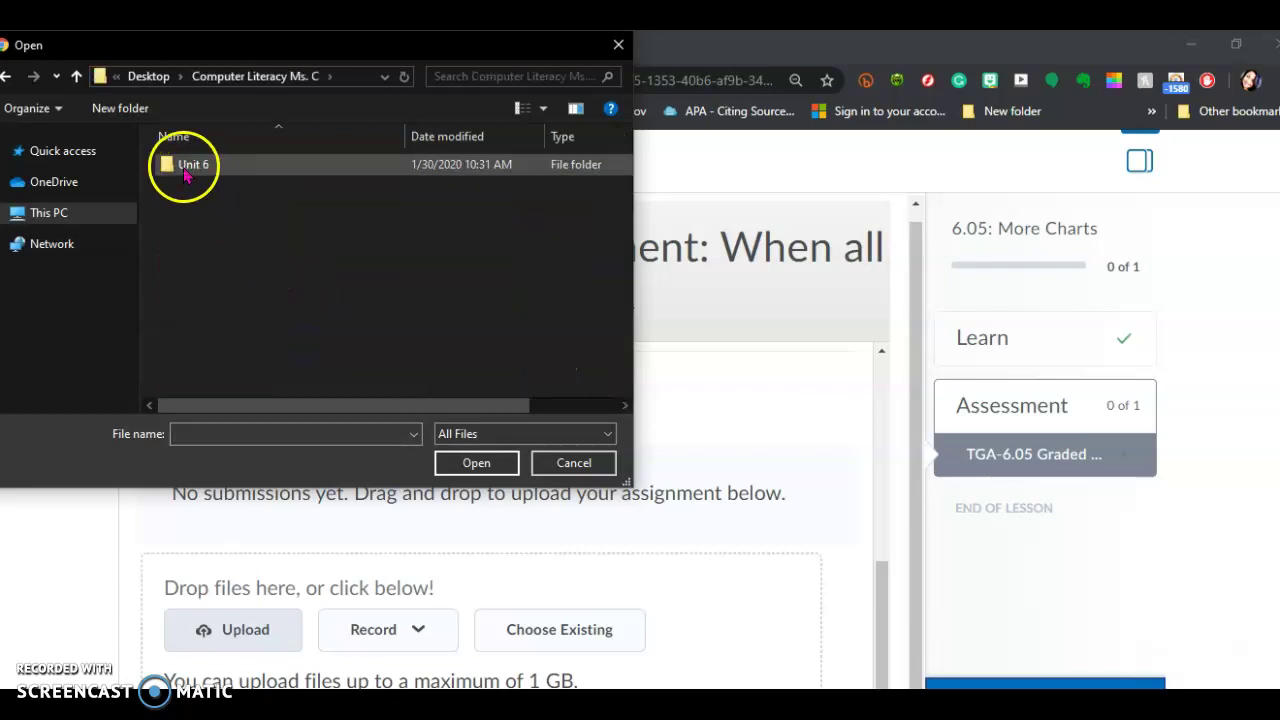
double_click(190, 165)
click(258, 172)
click(258, 172)
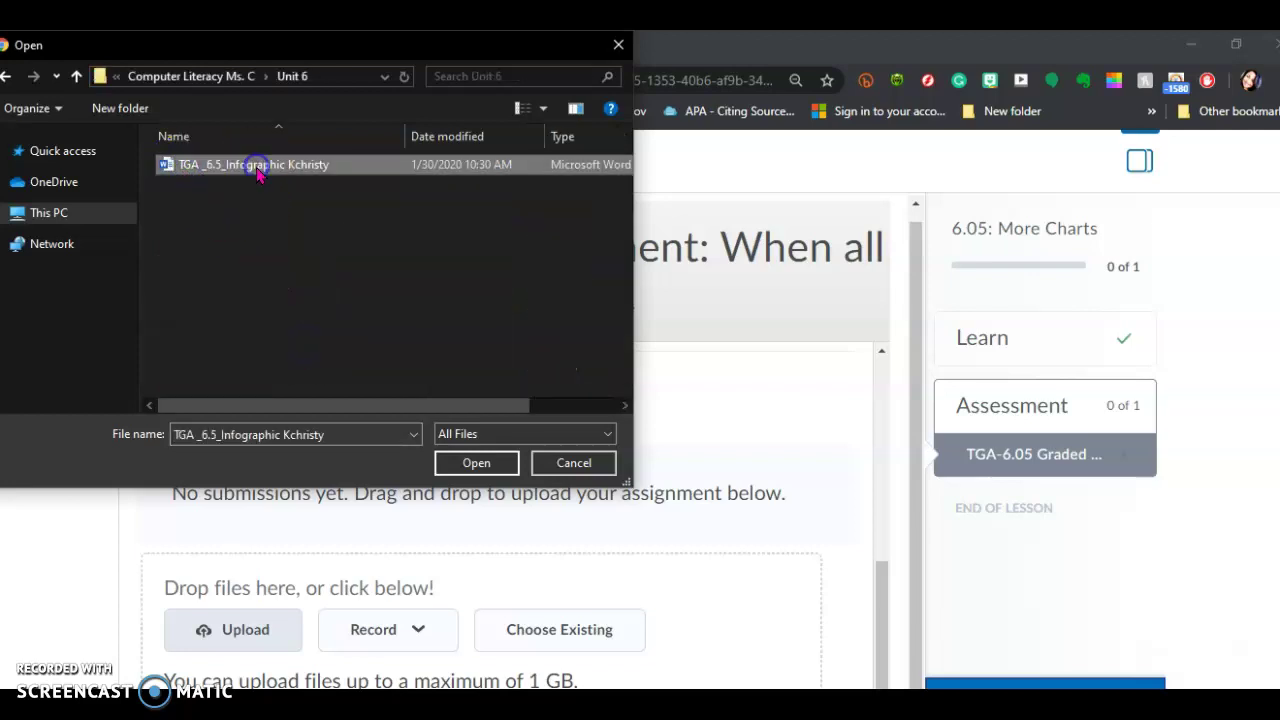
click(475, 460)
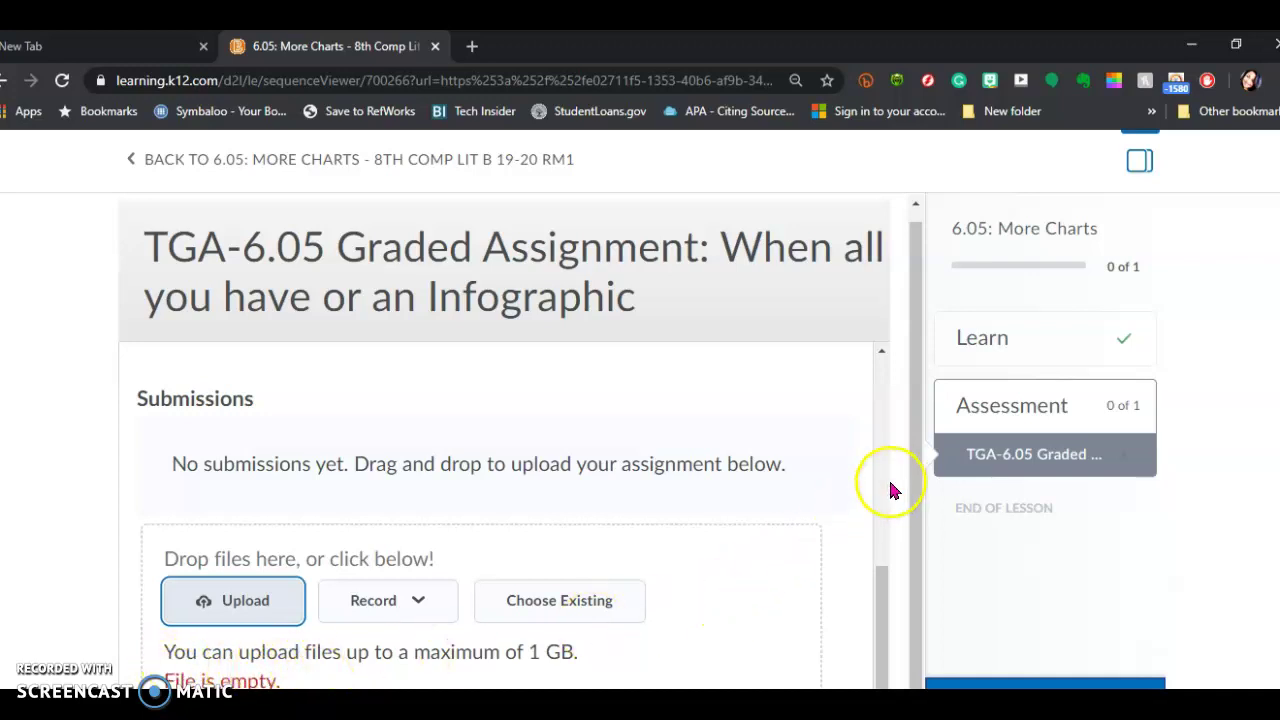
key(super+Right)
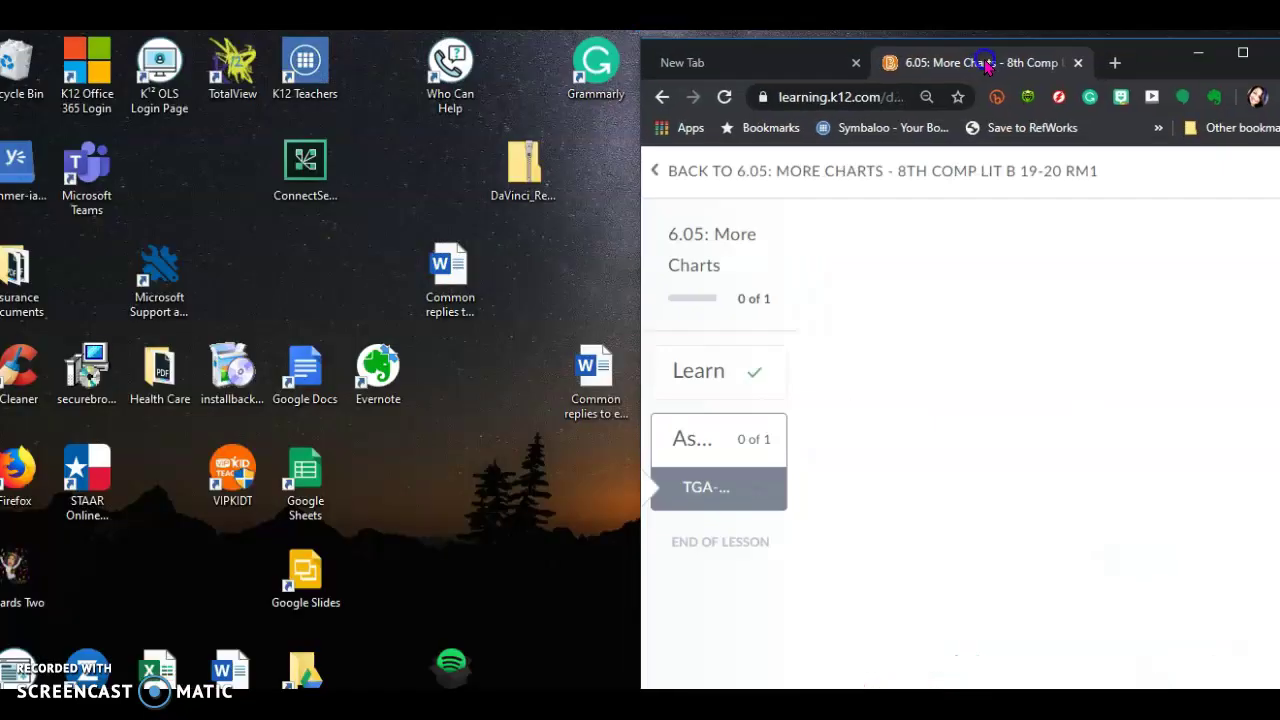
key(super+Up)
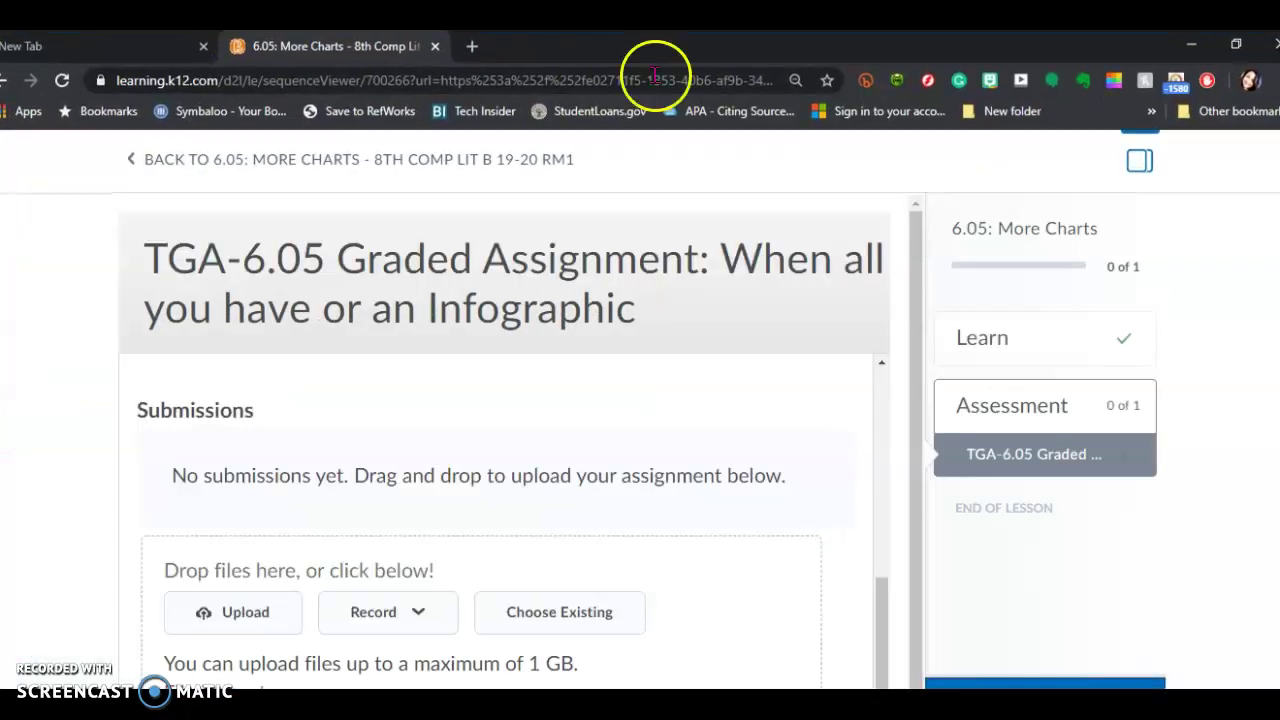
scroll(836, 490, down, 1)
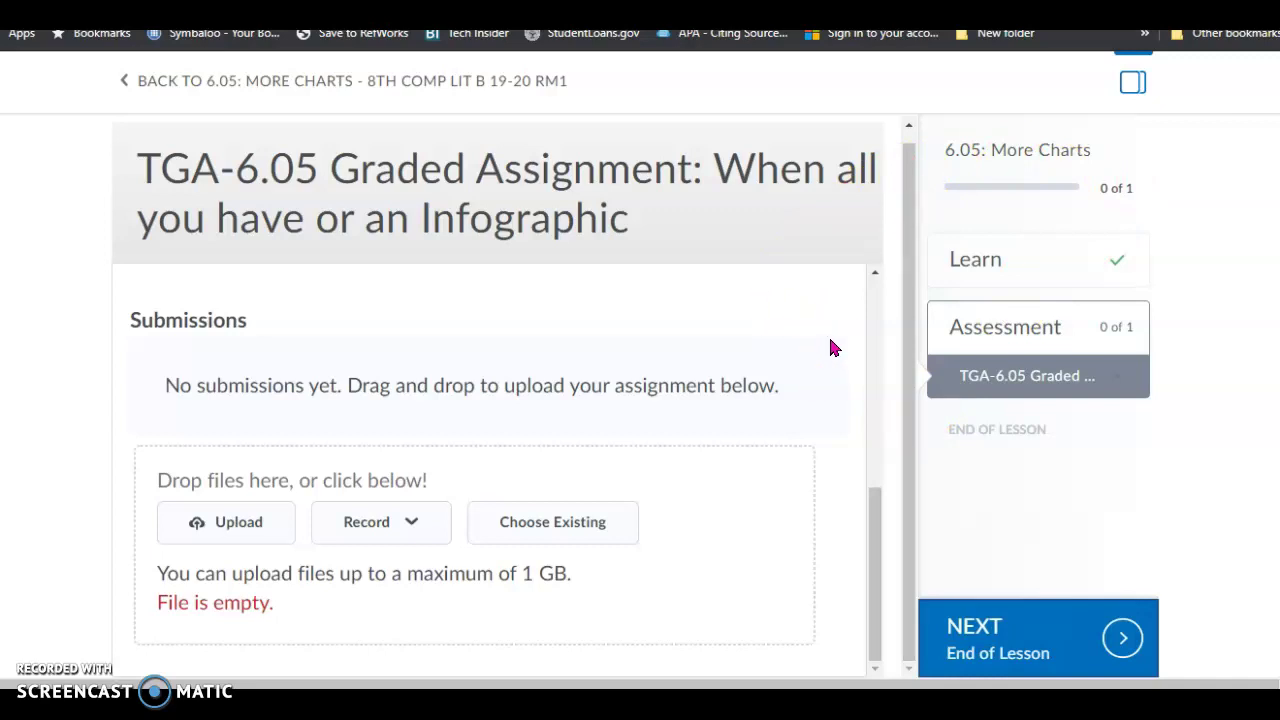
Step: Go back to the 6.05: More Charts overview, then to the 8th Comp Lit B 19-20 Rm1 course home
scroll(791, 334, up, 5)
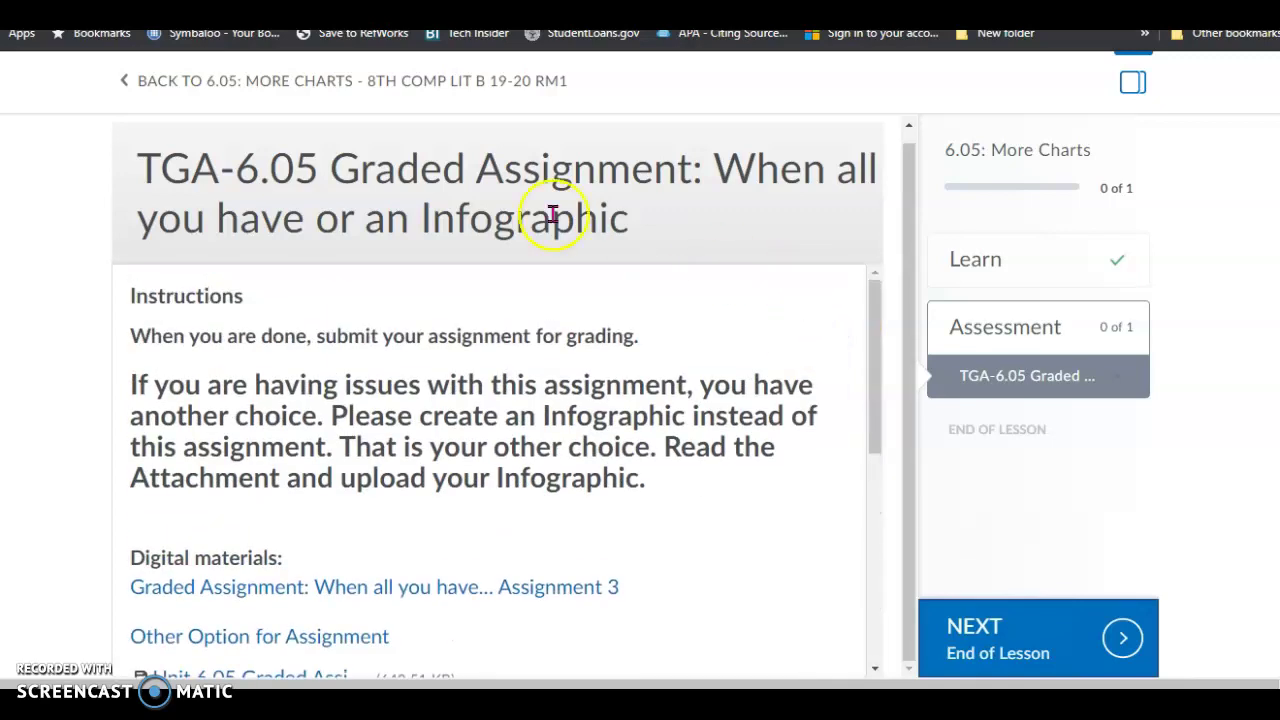
click(145, 84)
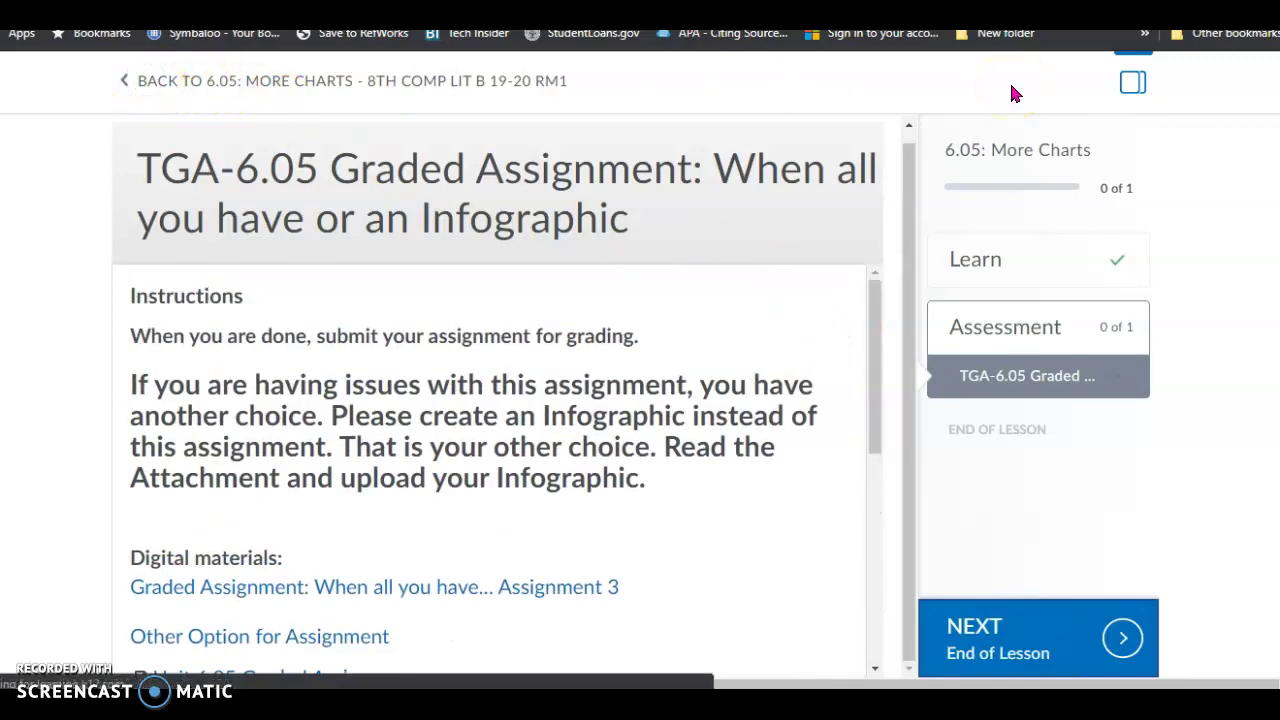
click(1036, 94)
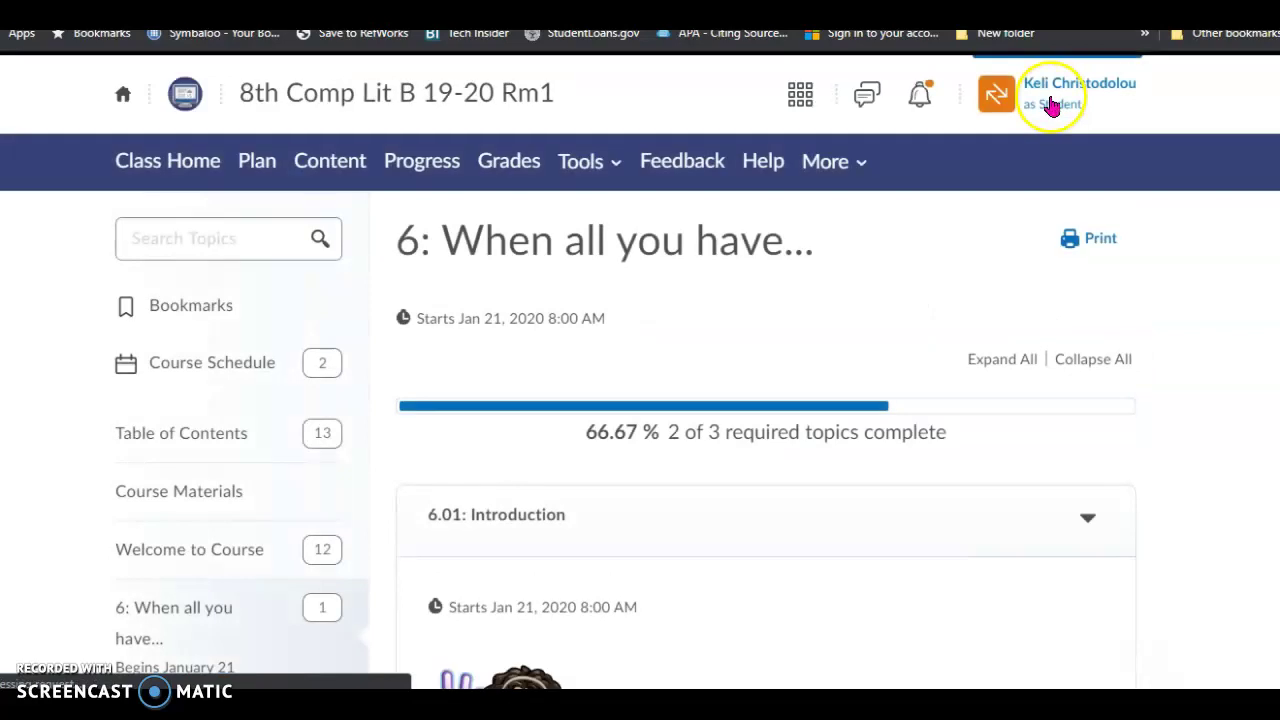
click(1050, 100)
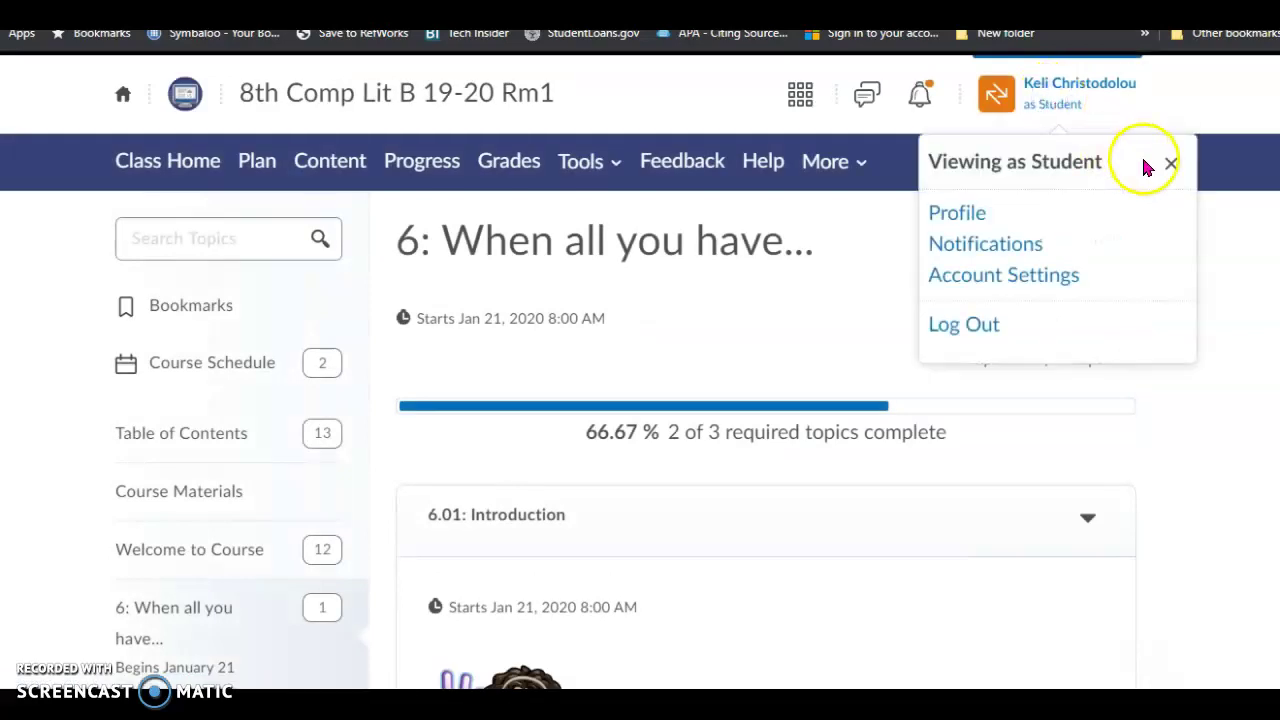
click(185, 95)
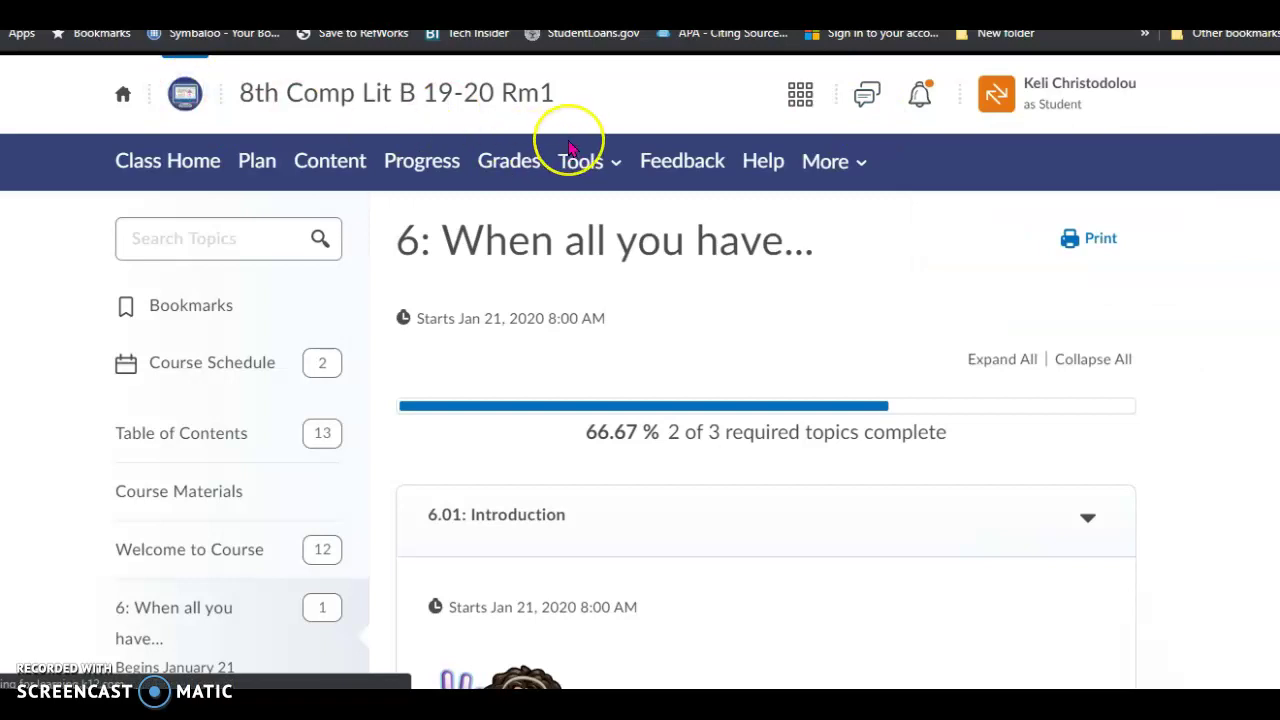